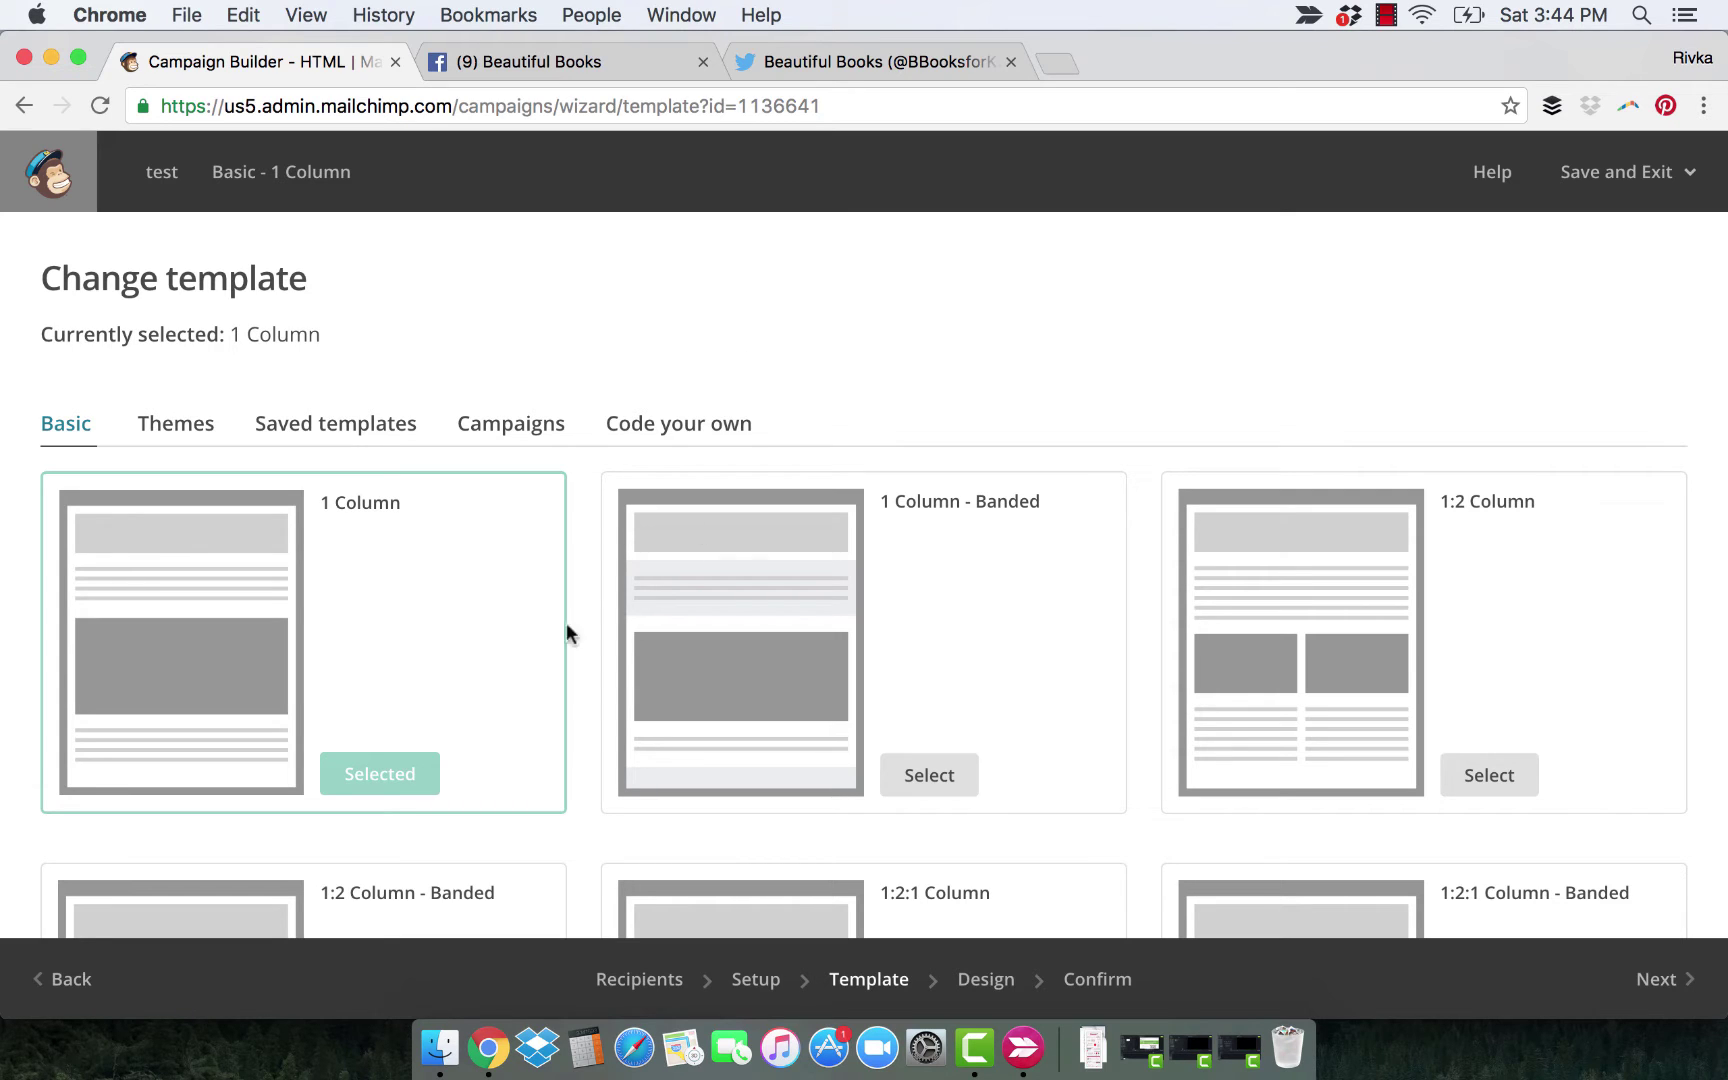
Step: Confirm the basic 1 Column template and continue to the Design step
click(395, 774)
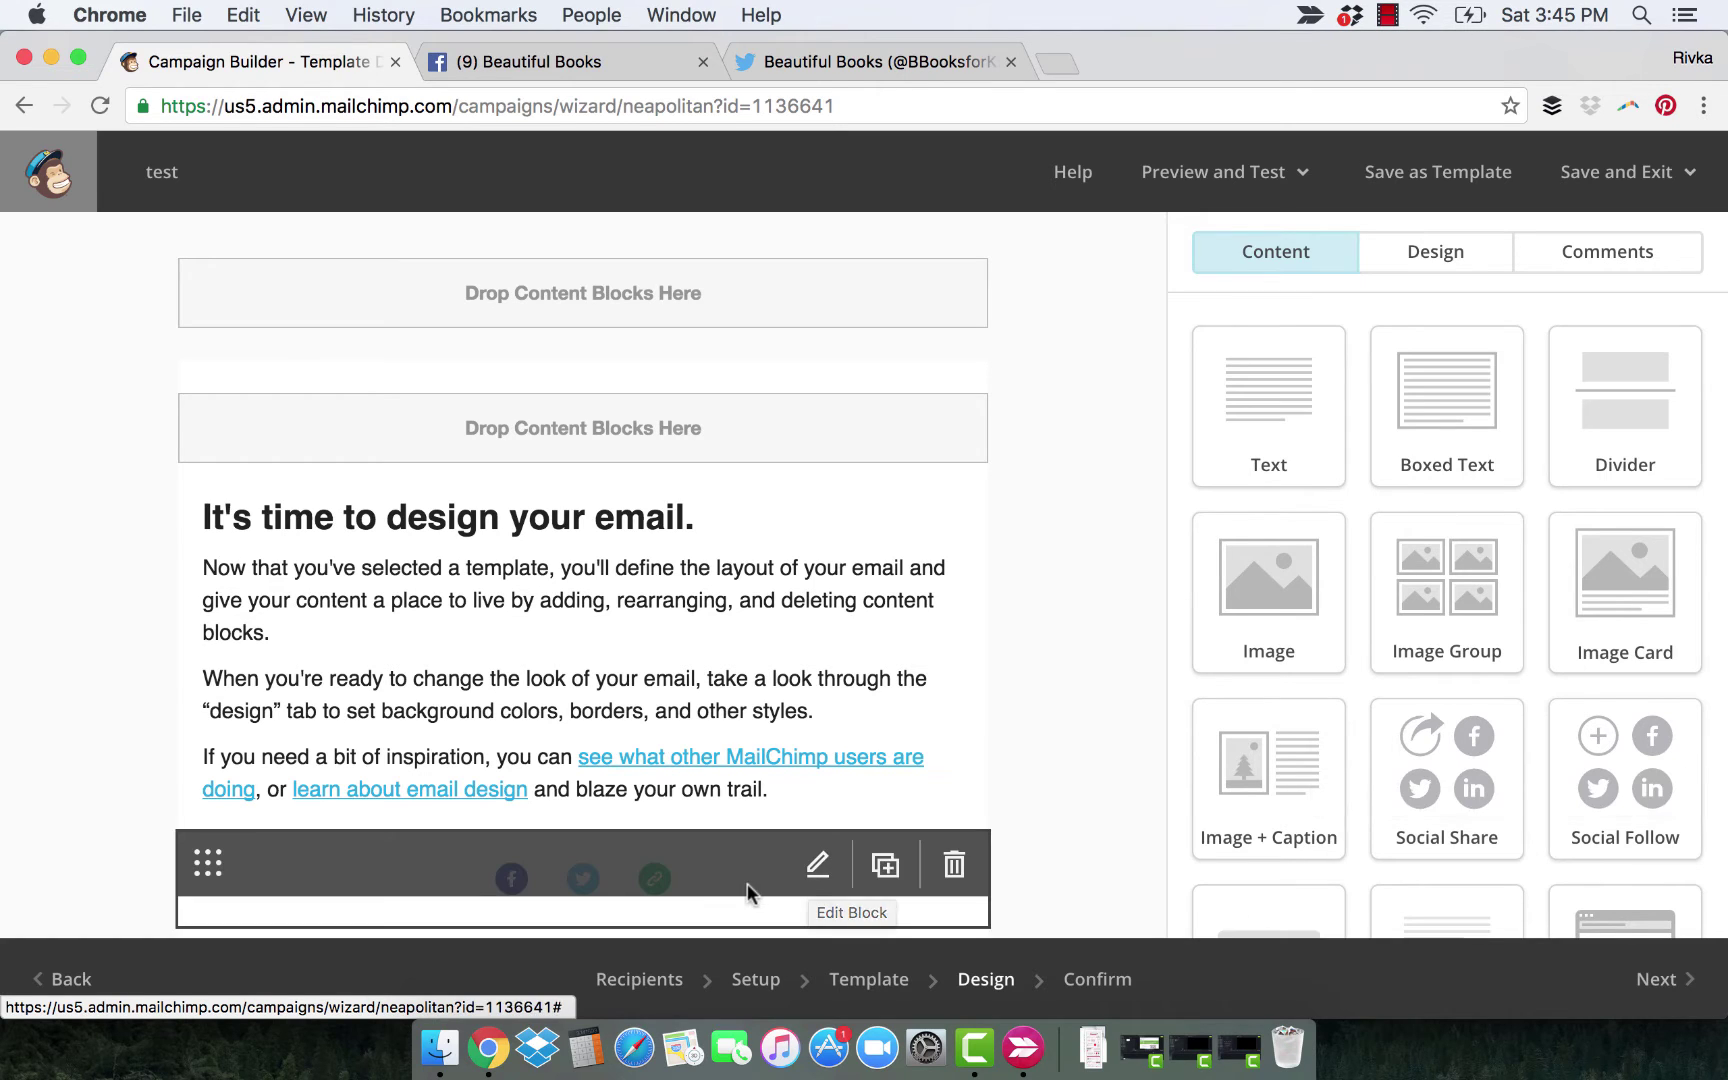
Step: Open the social links block at the bottom of the email preview for editing
mouse_move(837, 869)
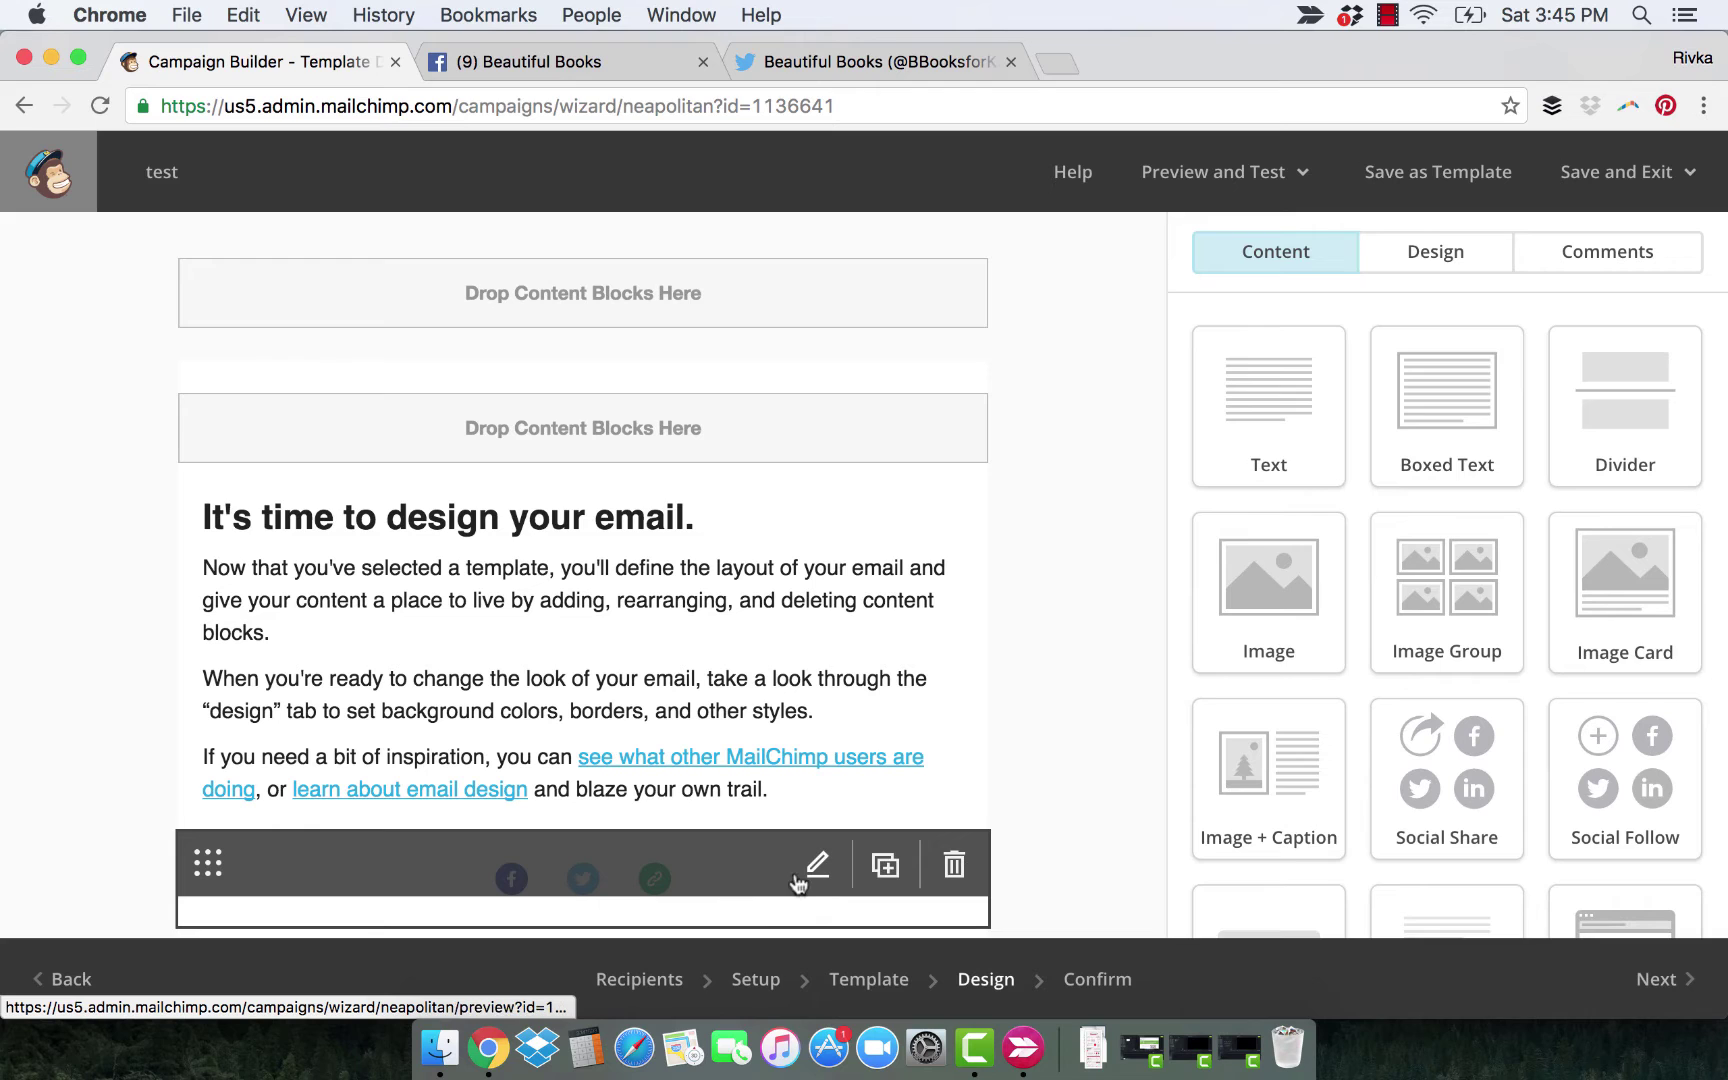
click(805, 872)
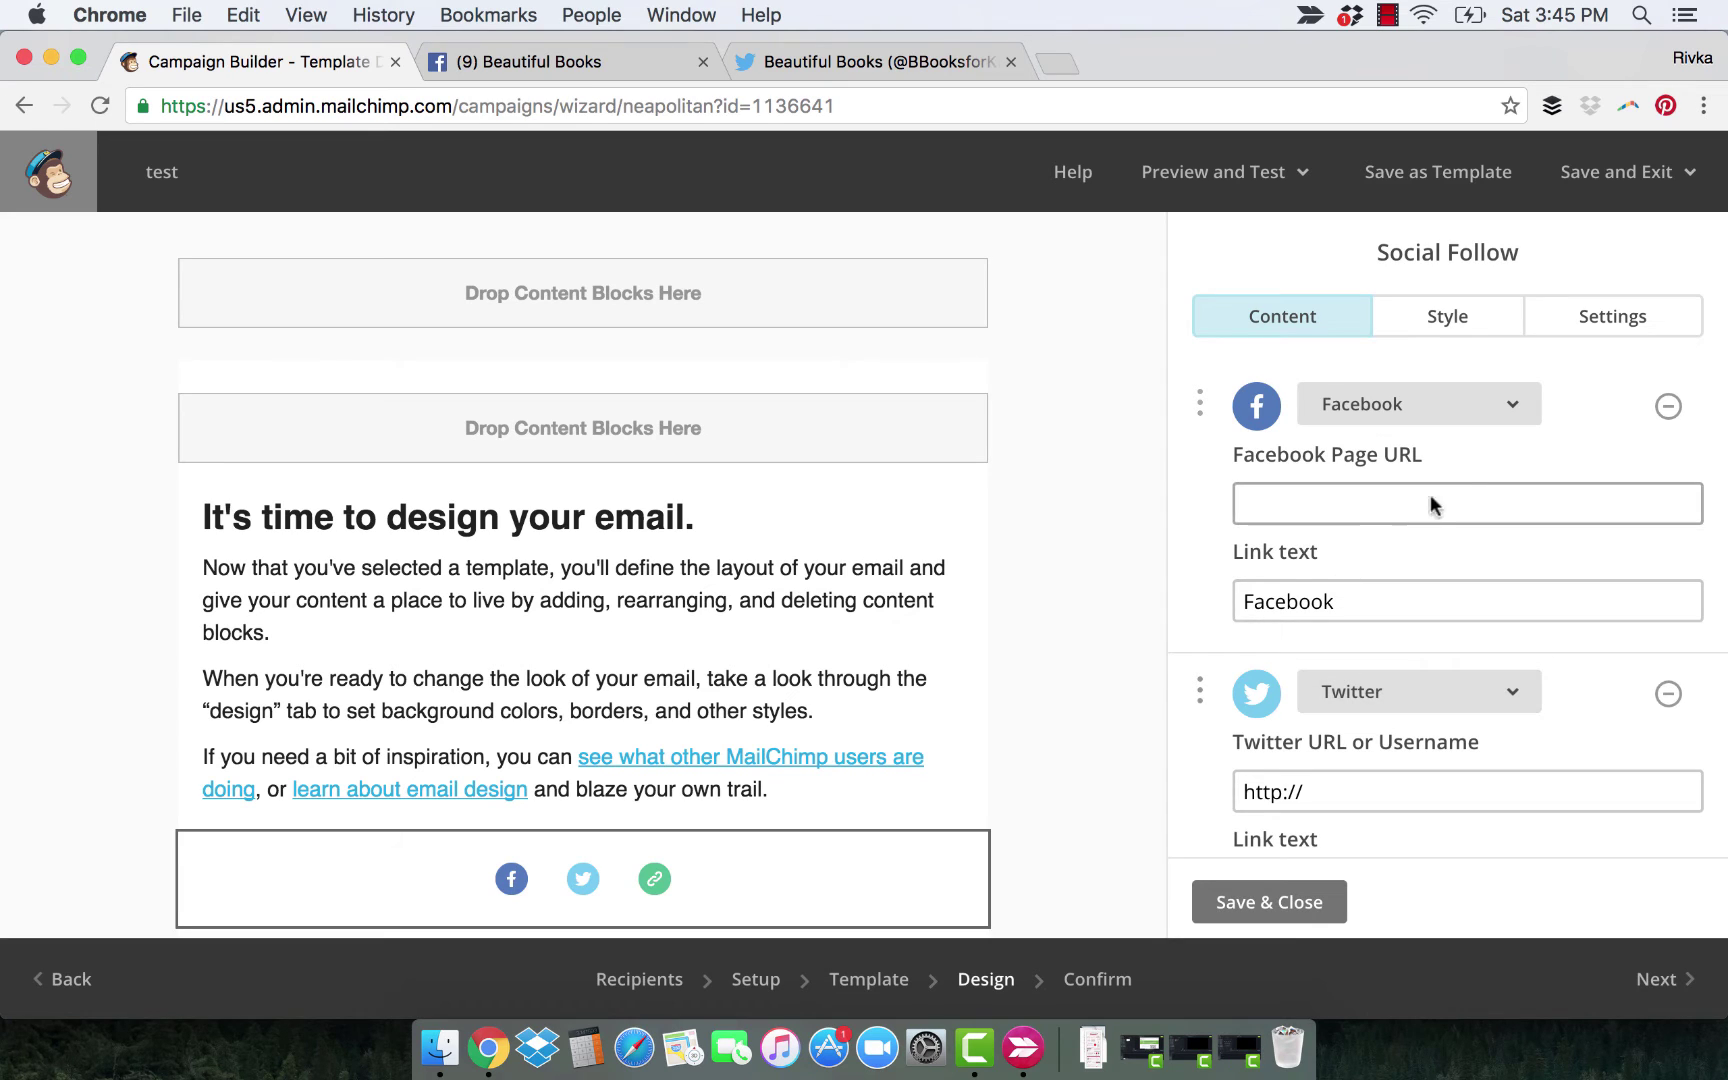
Step: Remove the Facebook entry from the Social Follow block, leaving Twitter and Website
click(1517, 405)
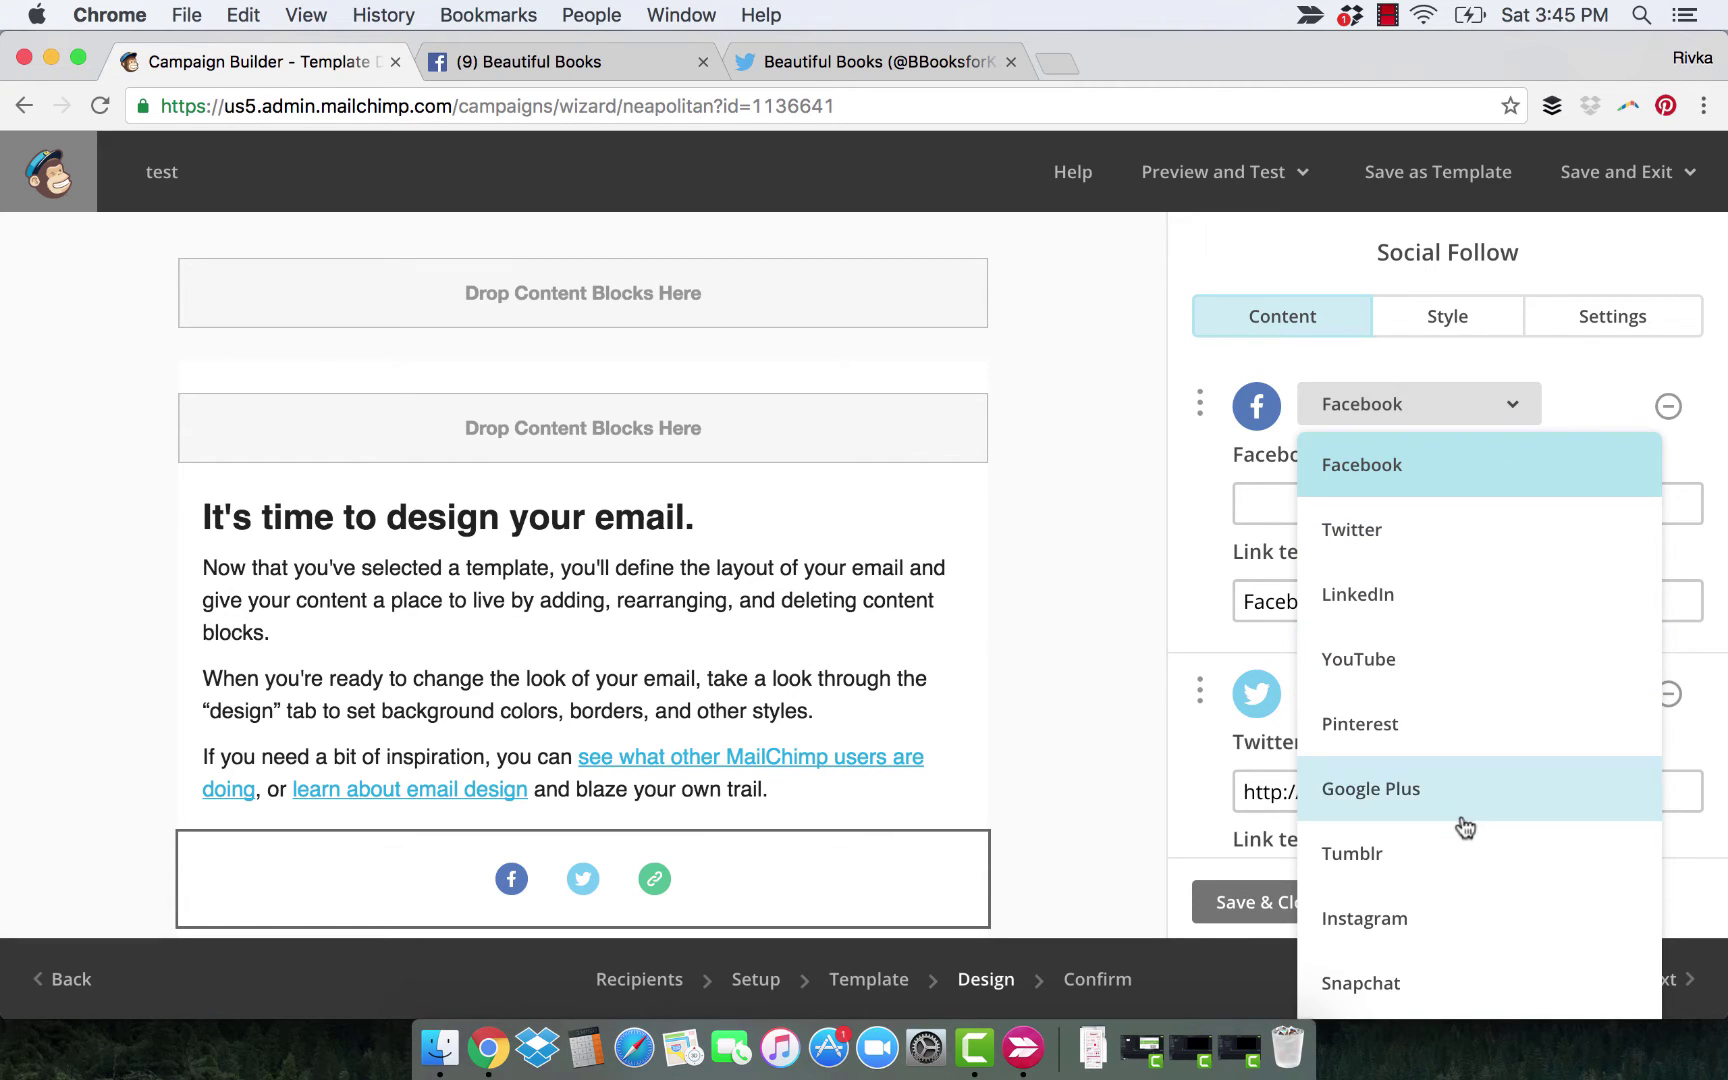
click(1578, 373)
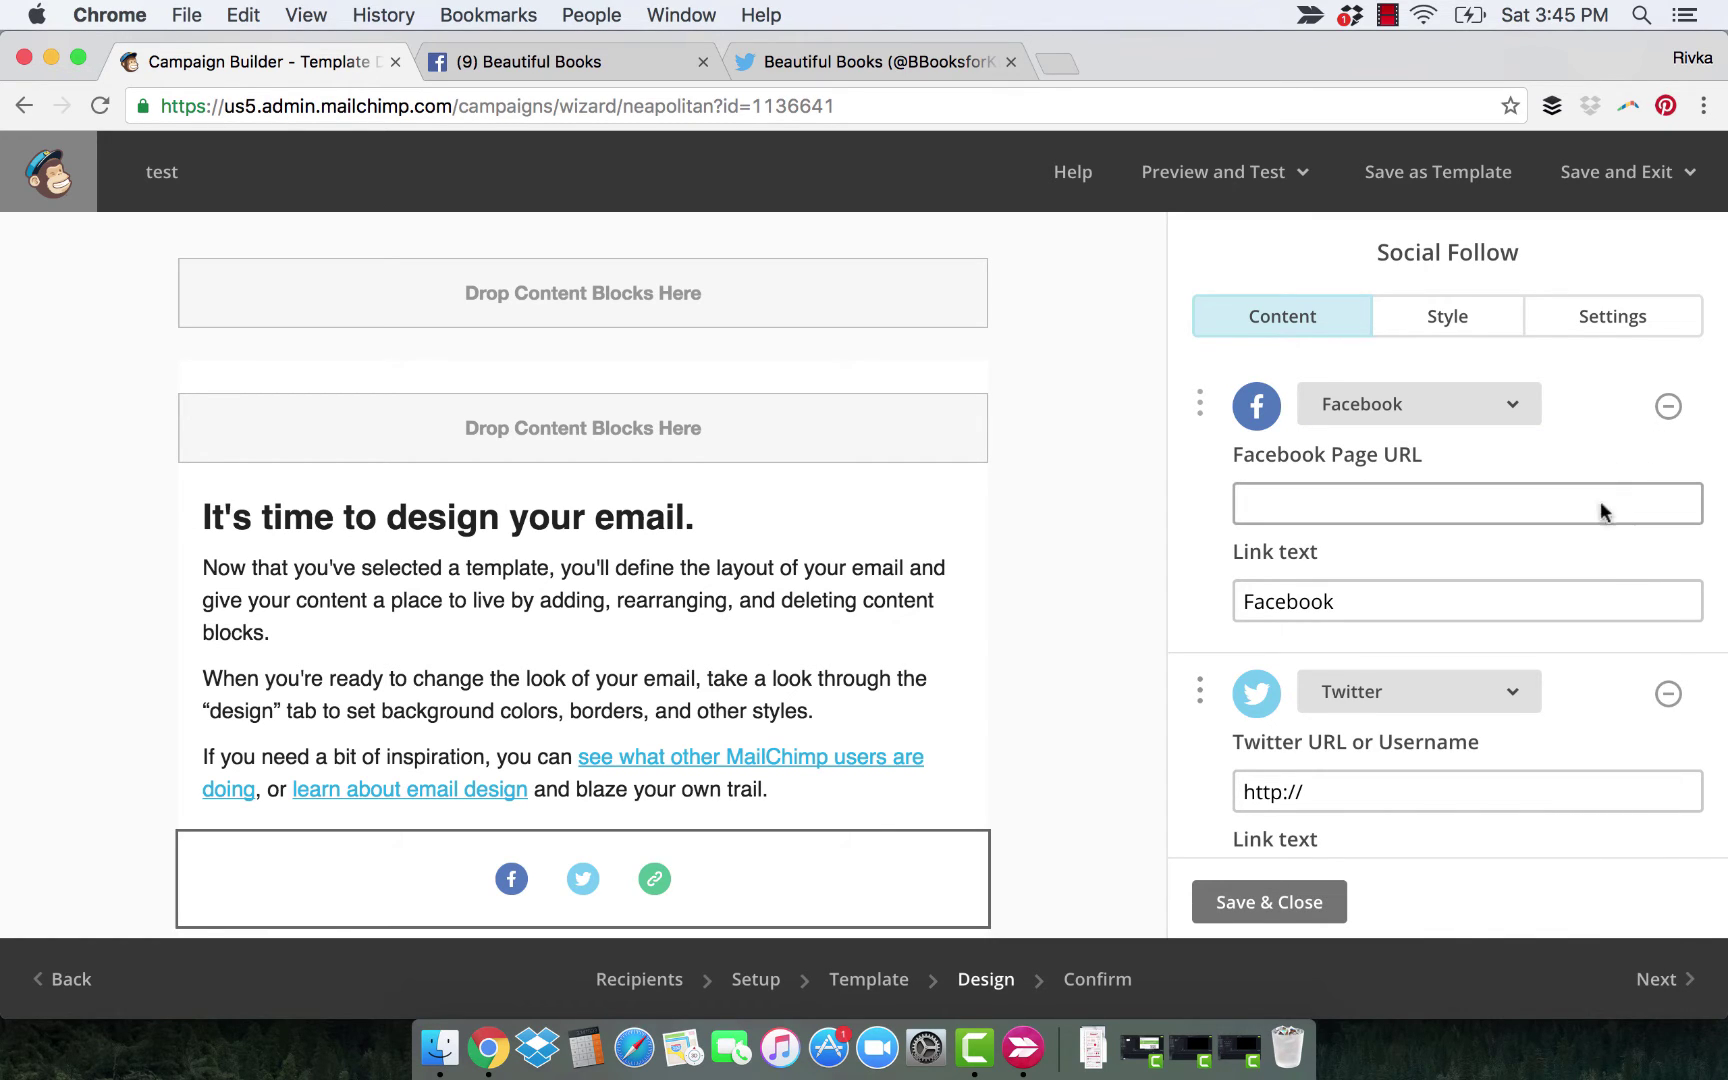
click(1667, 407)
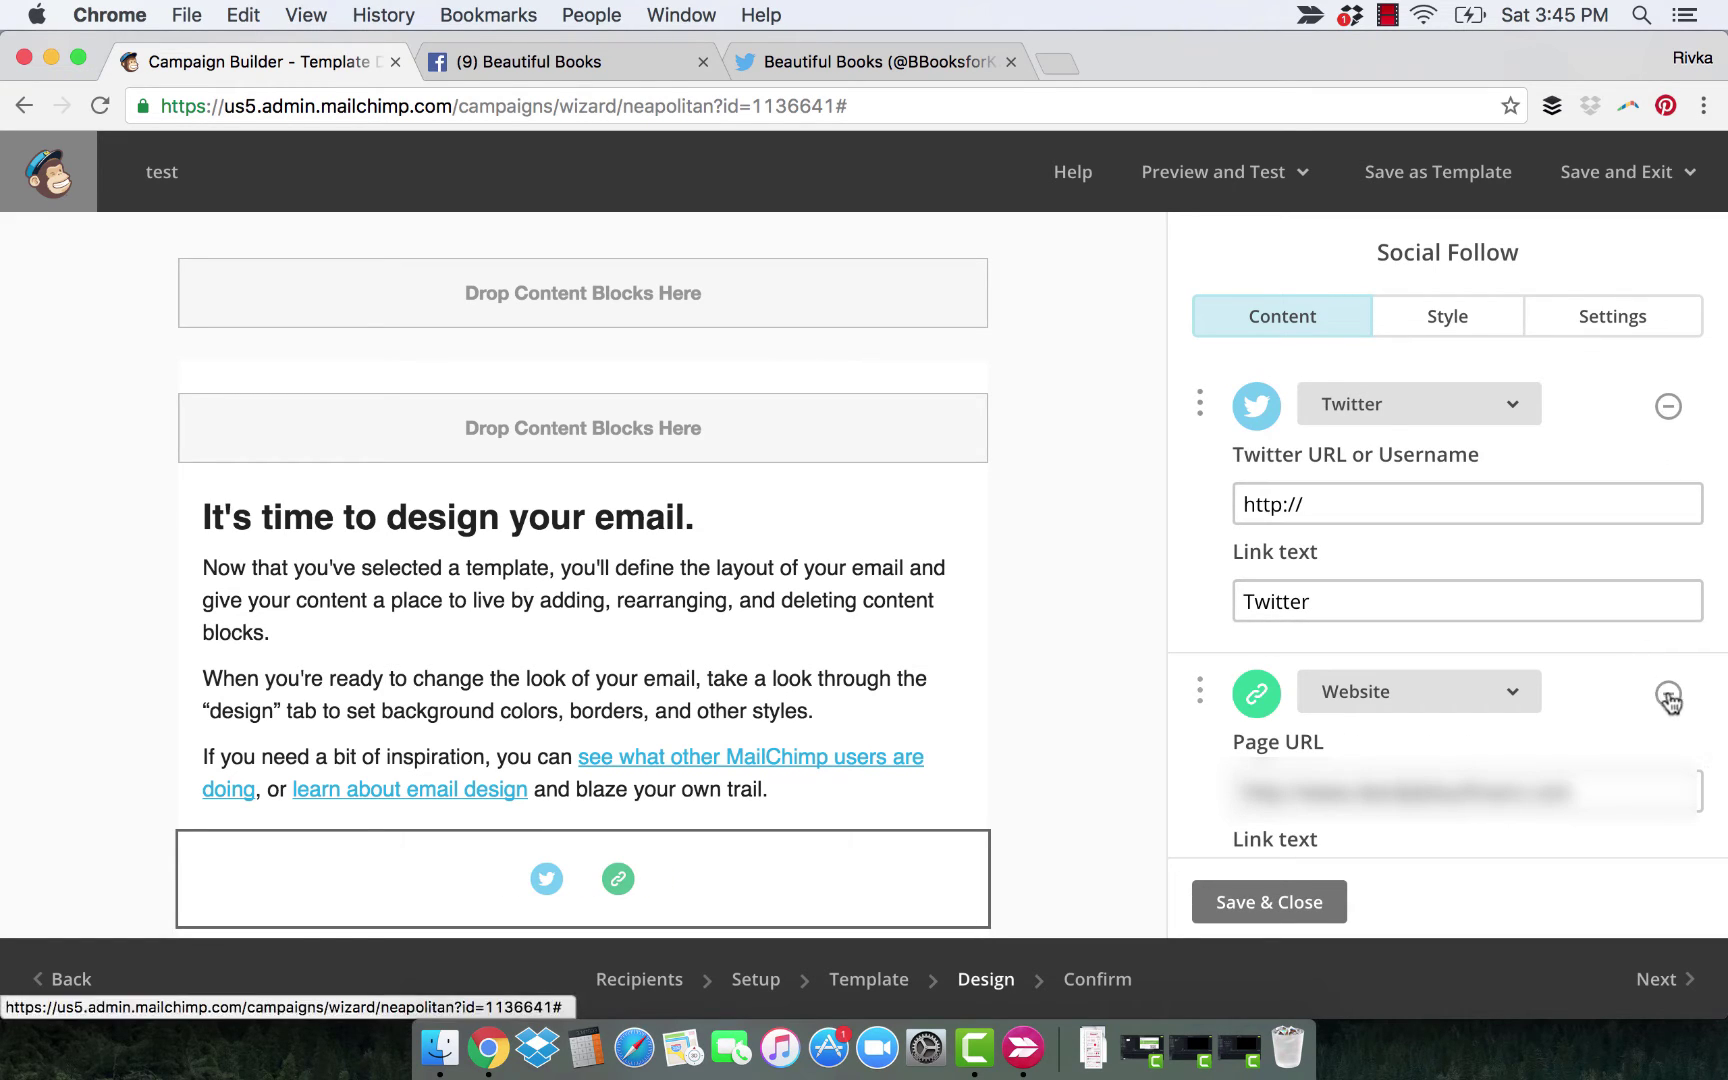
Step: Remove the Website entry and add Facebook as a new service in the block
click(1668, 693)
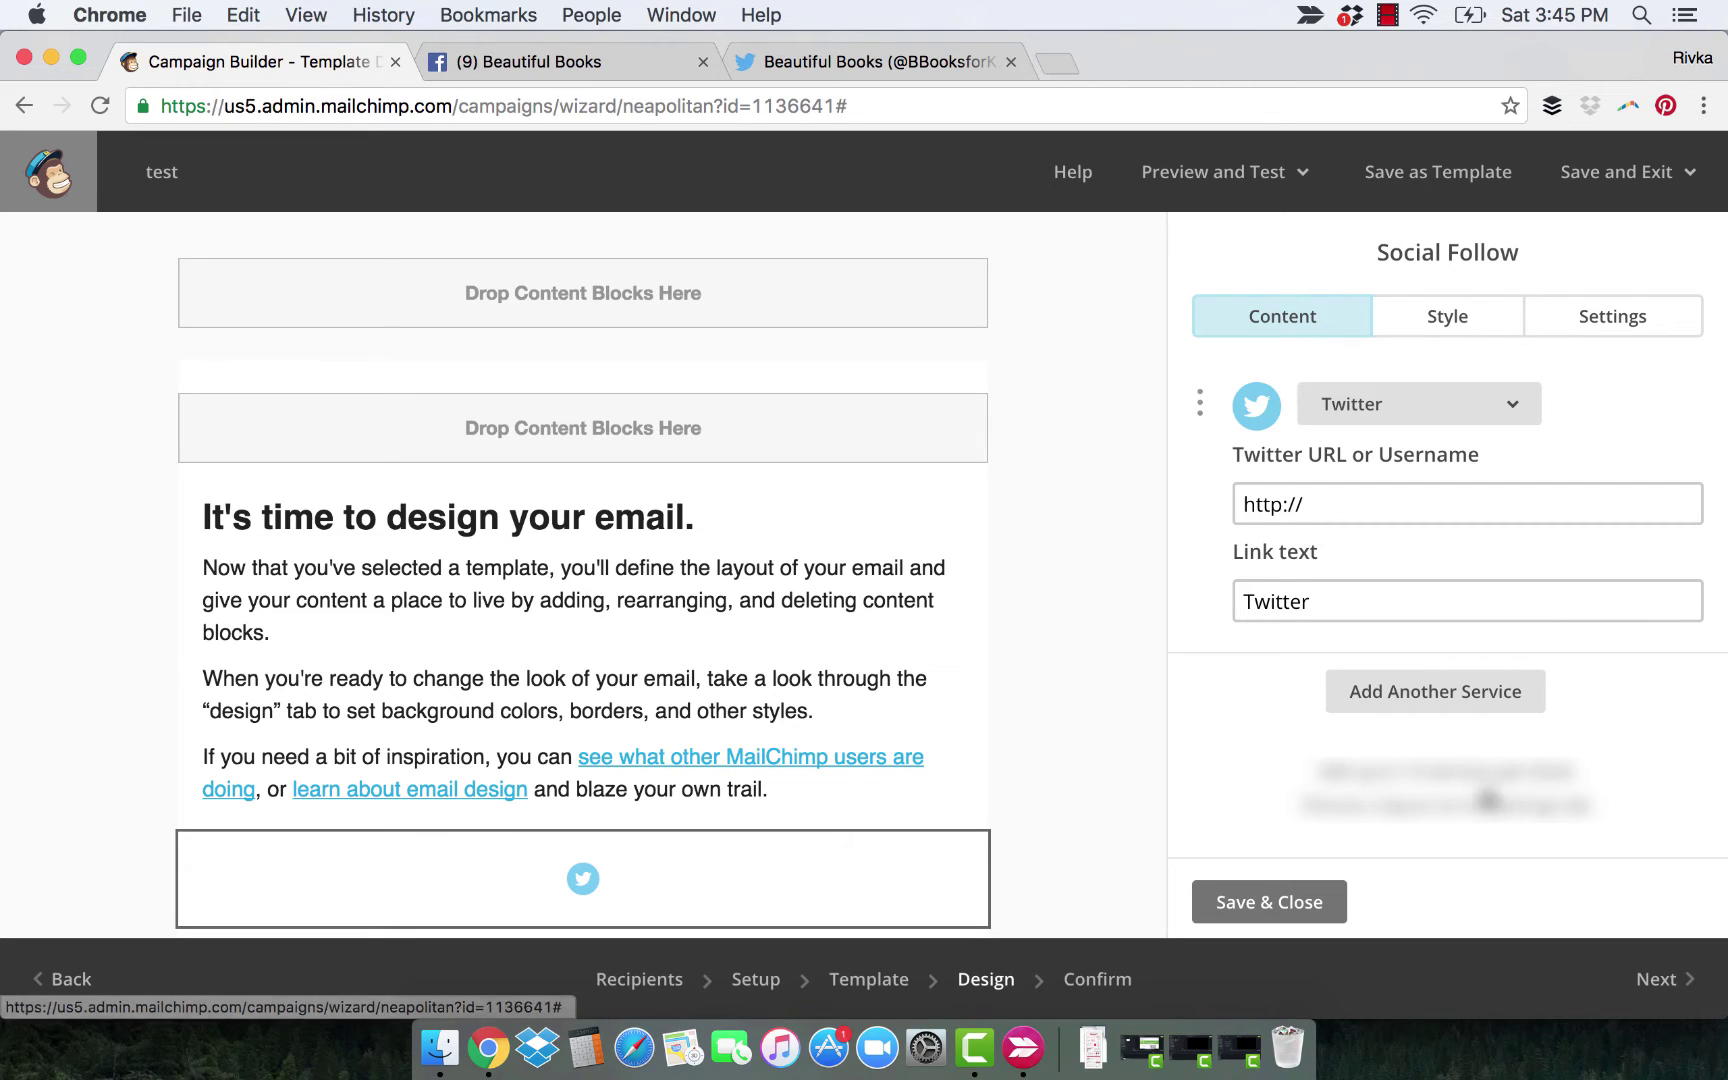
click(1427, 690)
click(1427, 697)
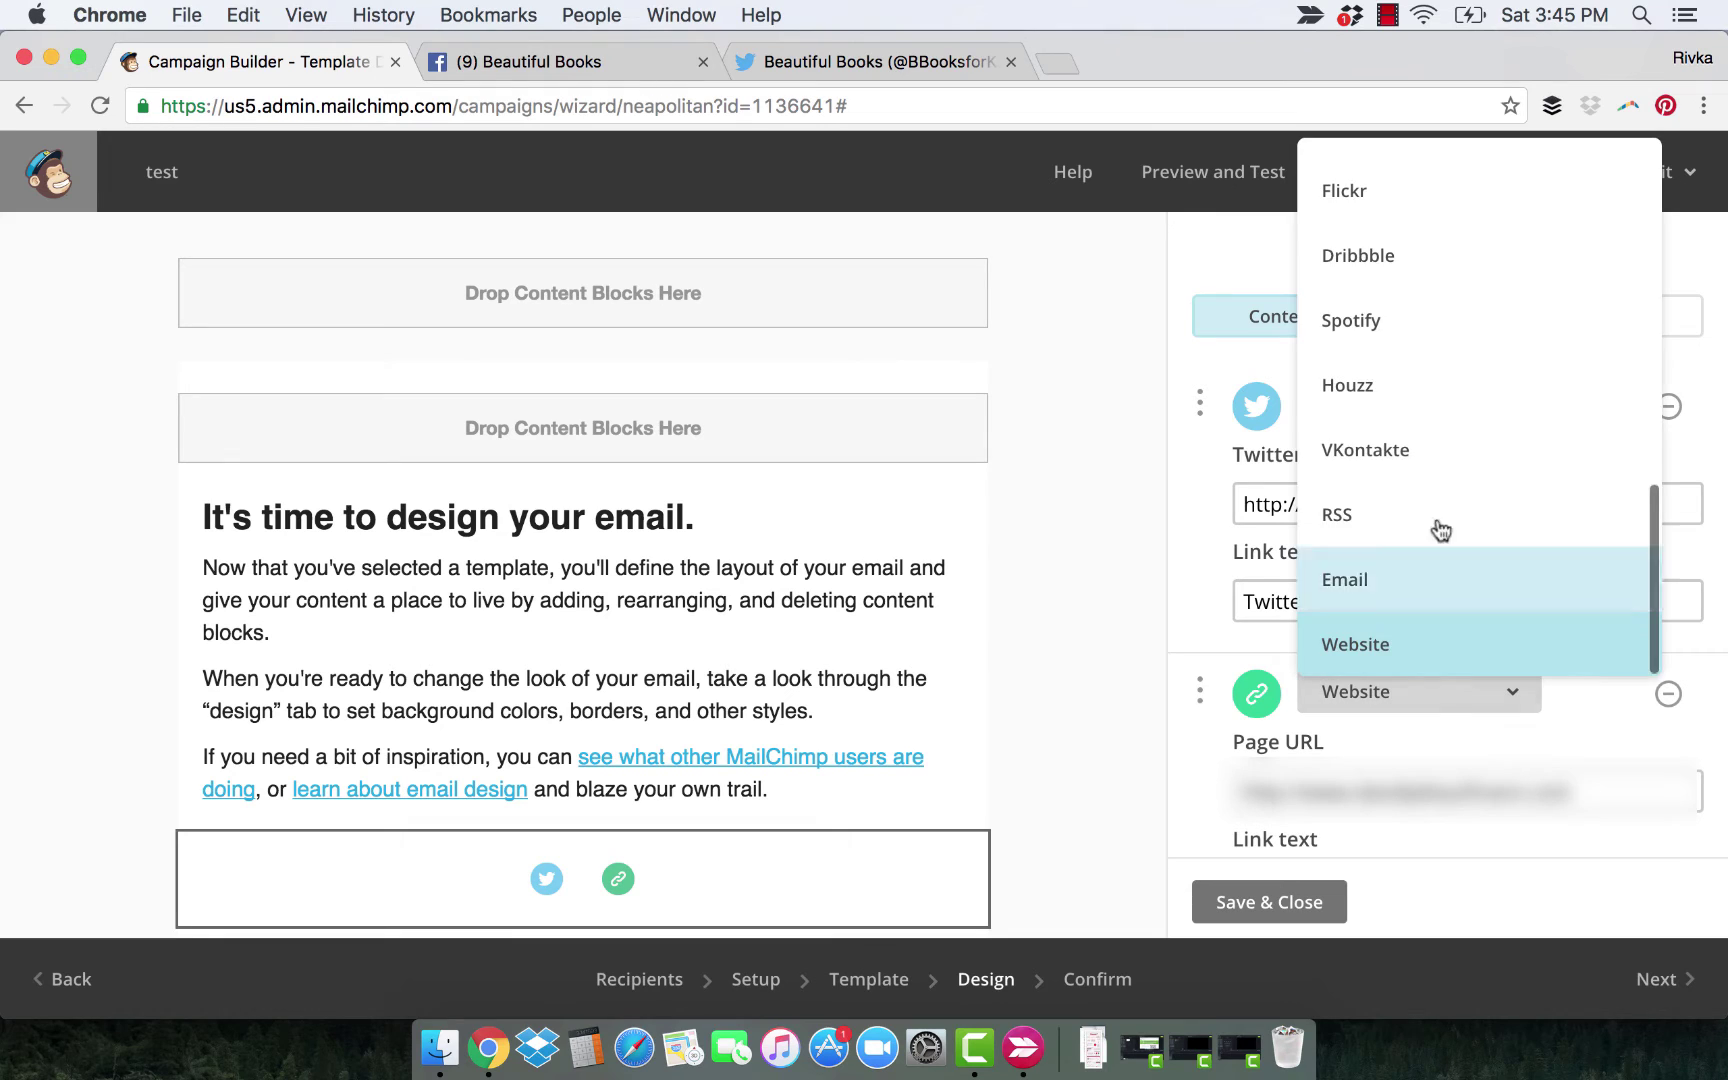
key(Down)
key(Down)
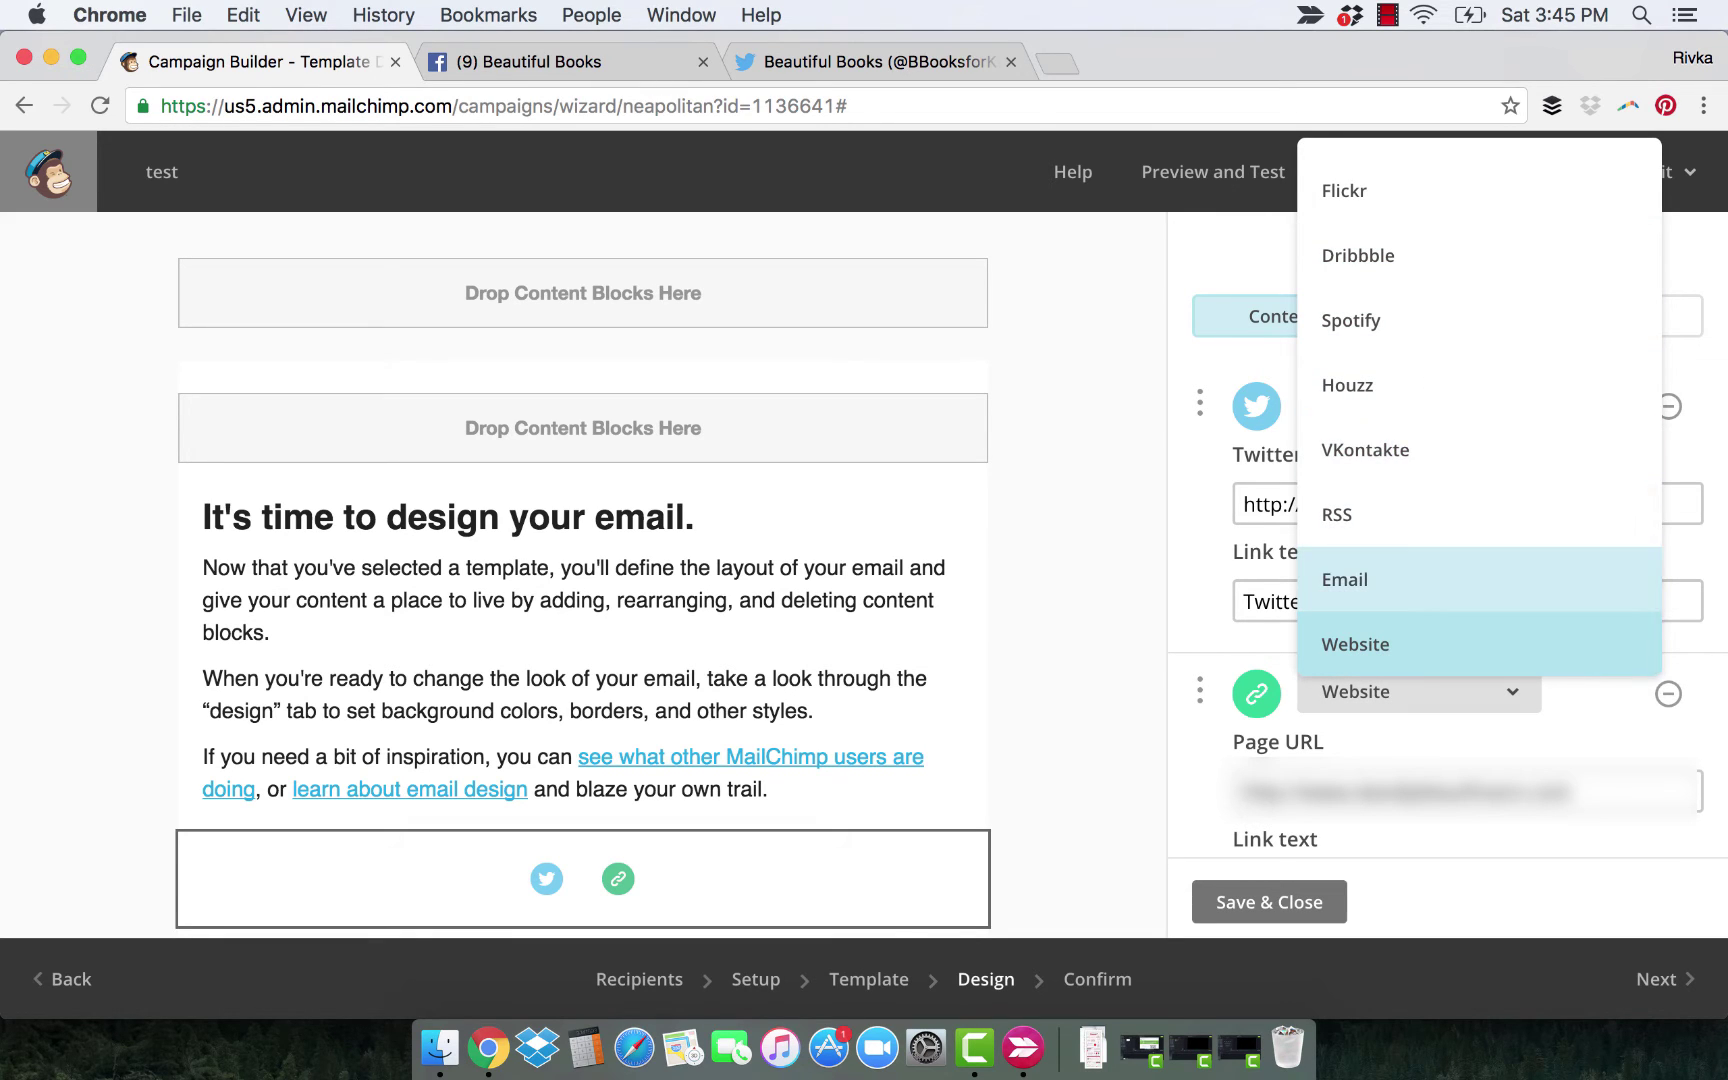
key(Up)
key(Up)
key(Up)
key(Up)
key(Up)
key(Up)
key(Up)
key(Up)
key(Up)
key(Up)
key(Up)
key(Up)
key(Up)
key(Up)
key(Up)
key(Up)
key(Up)
key(Down)
key(Down)
key(Down)
key(Down)
key(Down)
key(Down)
key(Down)
key(Down)
key(Down)
key(Down)
key(Down)
key(Down)
key(Down)
key(Down)
key(Down)
key(Down)
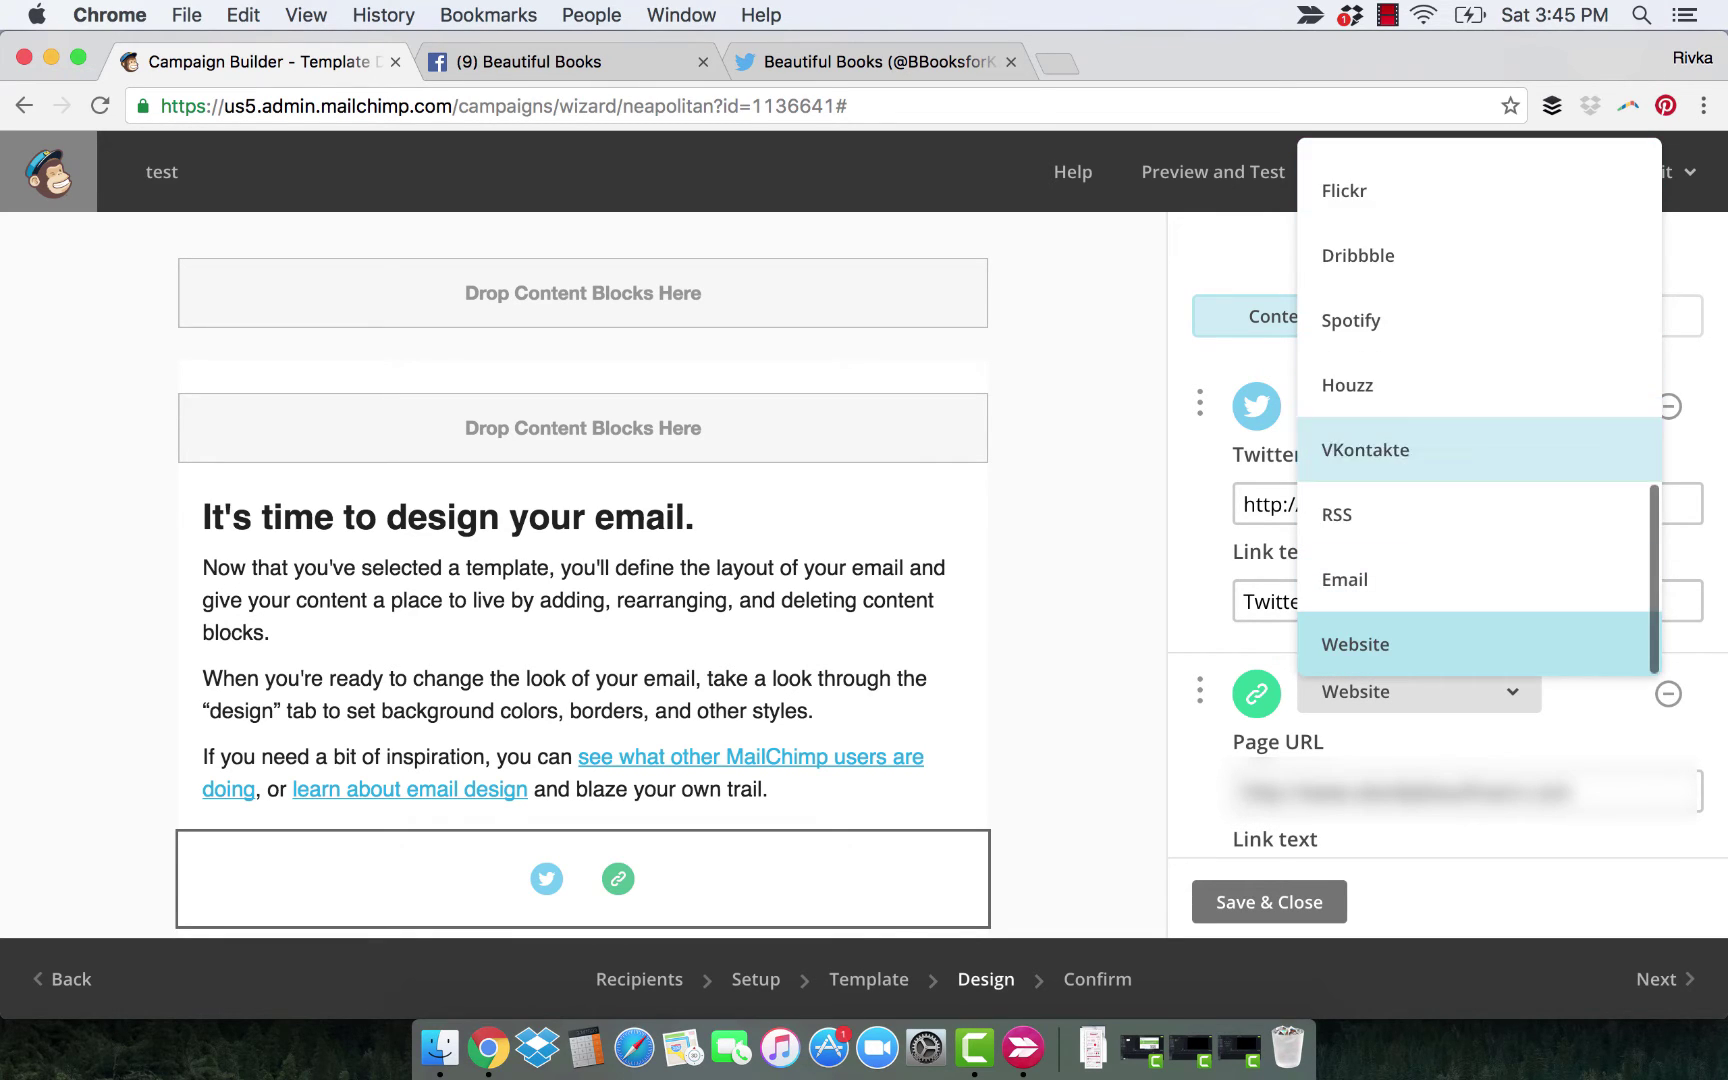
key(Up)
key(Up)
key(Up)
key(Up)
key(Up)
key(Up)
key(Up)
key(Up)
key(Up)
key(Up)
key(Up)
key(Up)
key(Up)
key(Up)
key(Up)
key(Up)
key(Up)
key(Up)
key(Up)
key(Up)
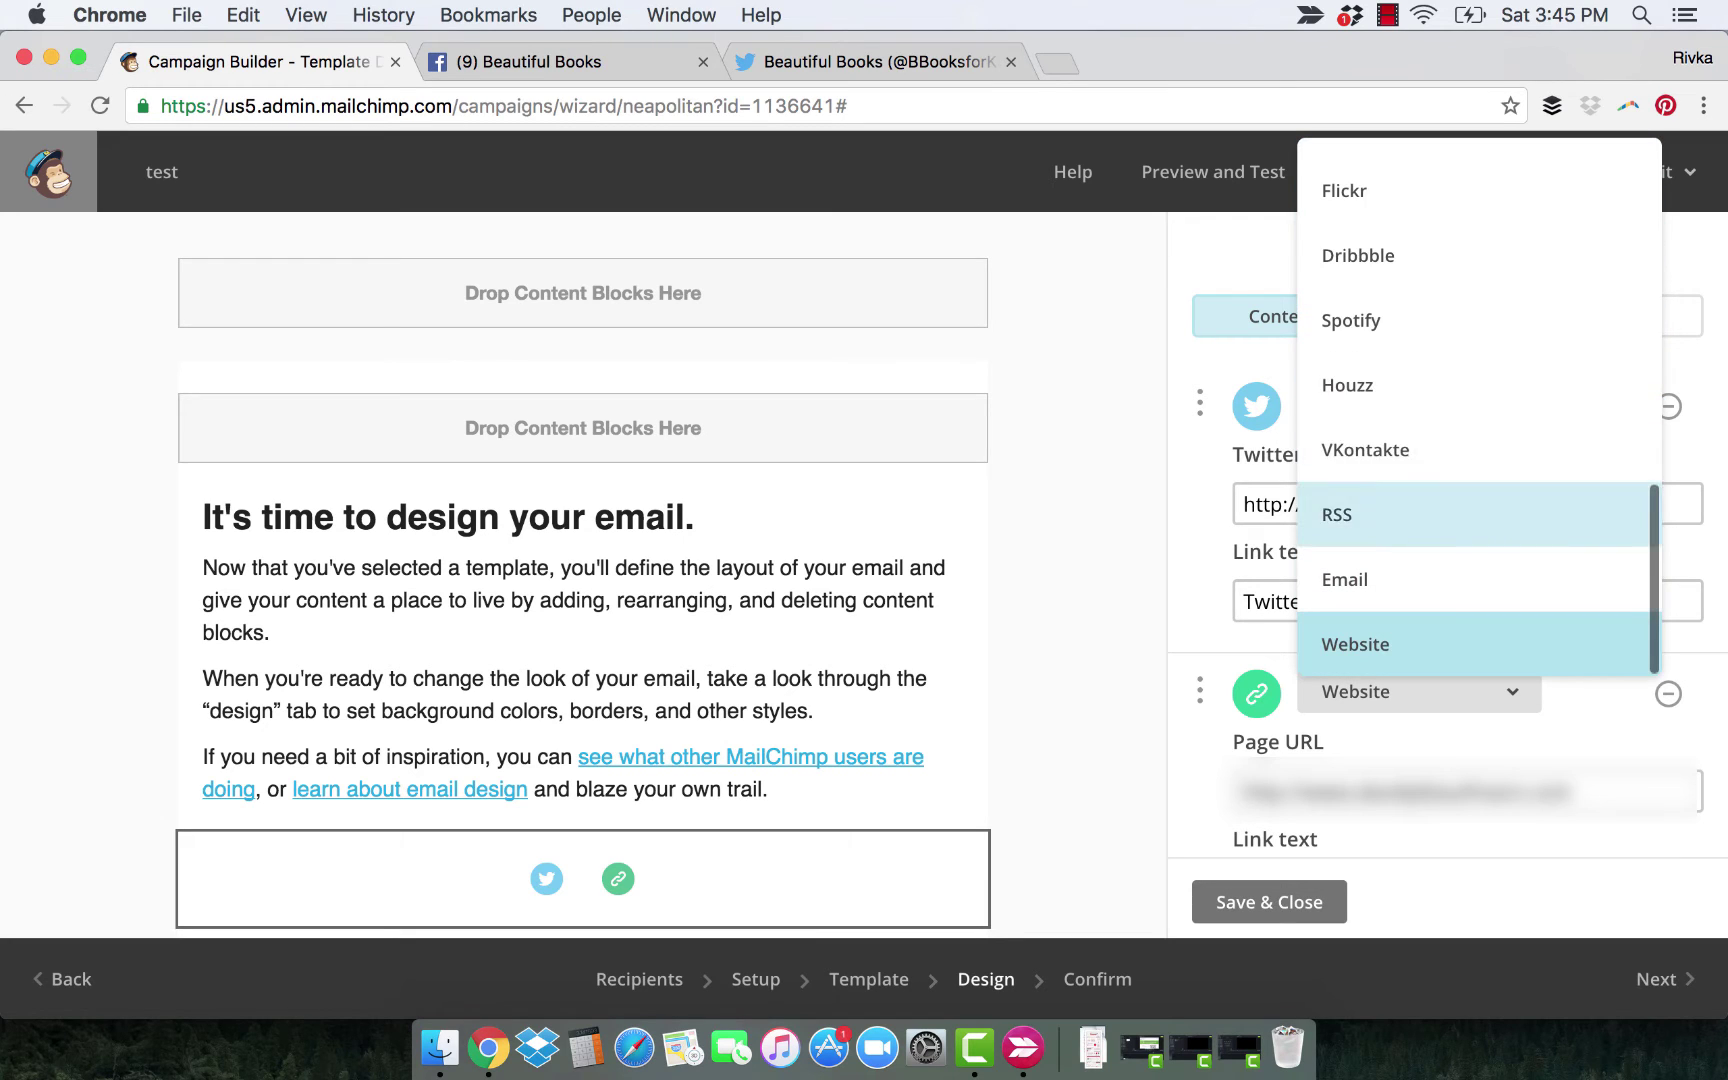
key(Up)
key(Up)
key(Up)
key(Down)
key(Down)
key(Down)
key(Down)
key(Down)
key(Down)
key(Down)
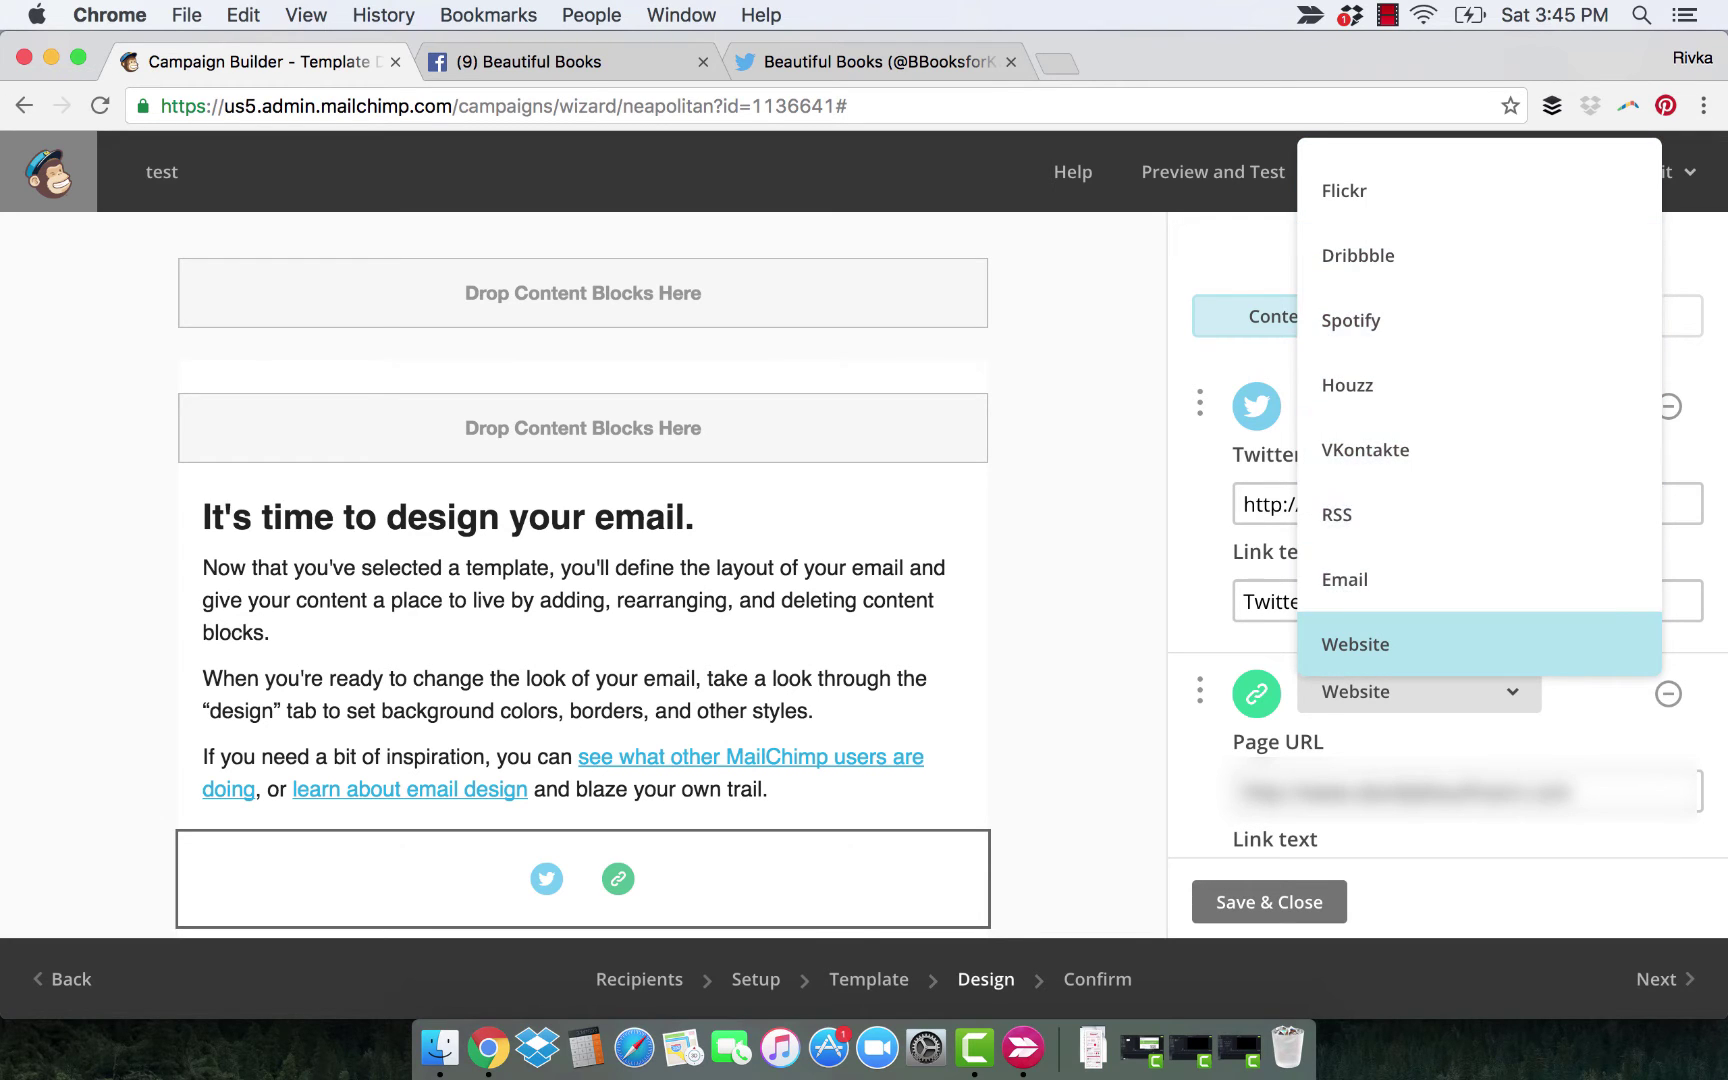
key(Return)
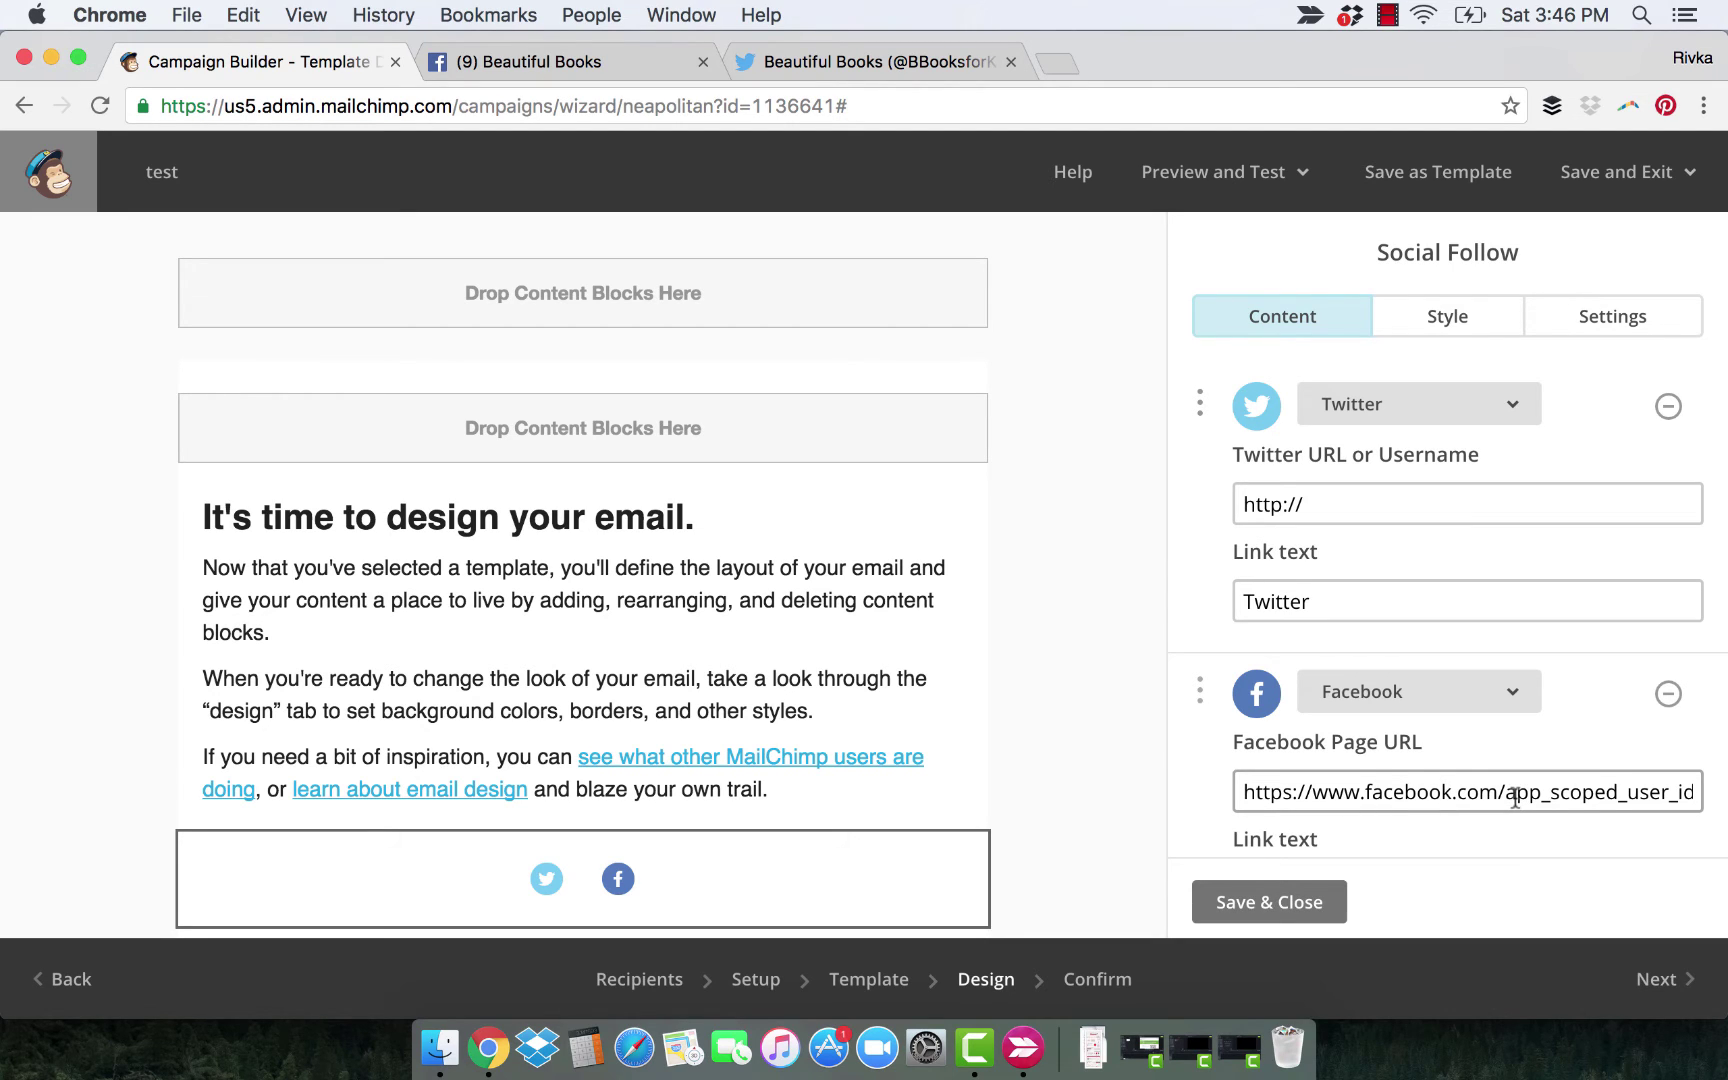
Step: Clear the prefilled Facebook Page URL so the field is empty
triple_click(1481, 792)
key(BackSpace)
click(1451, 846)
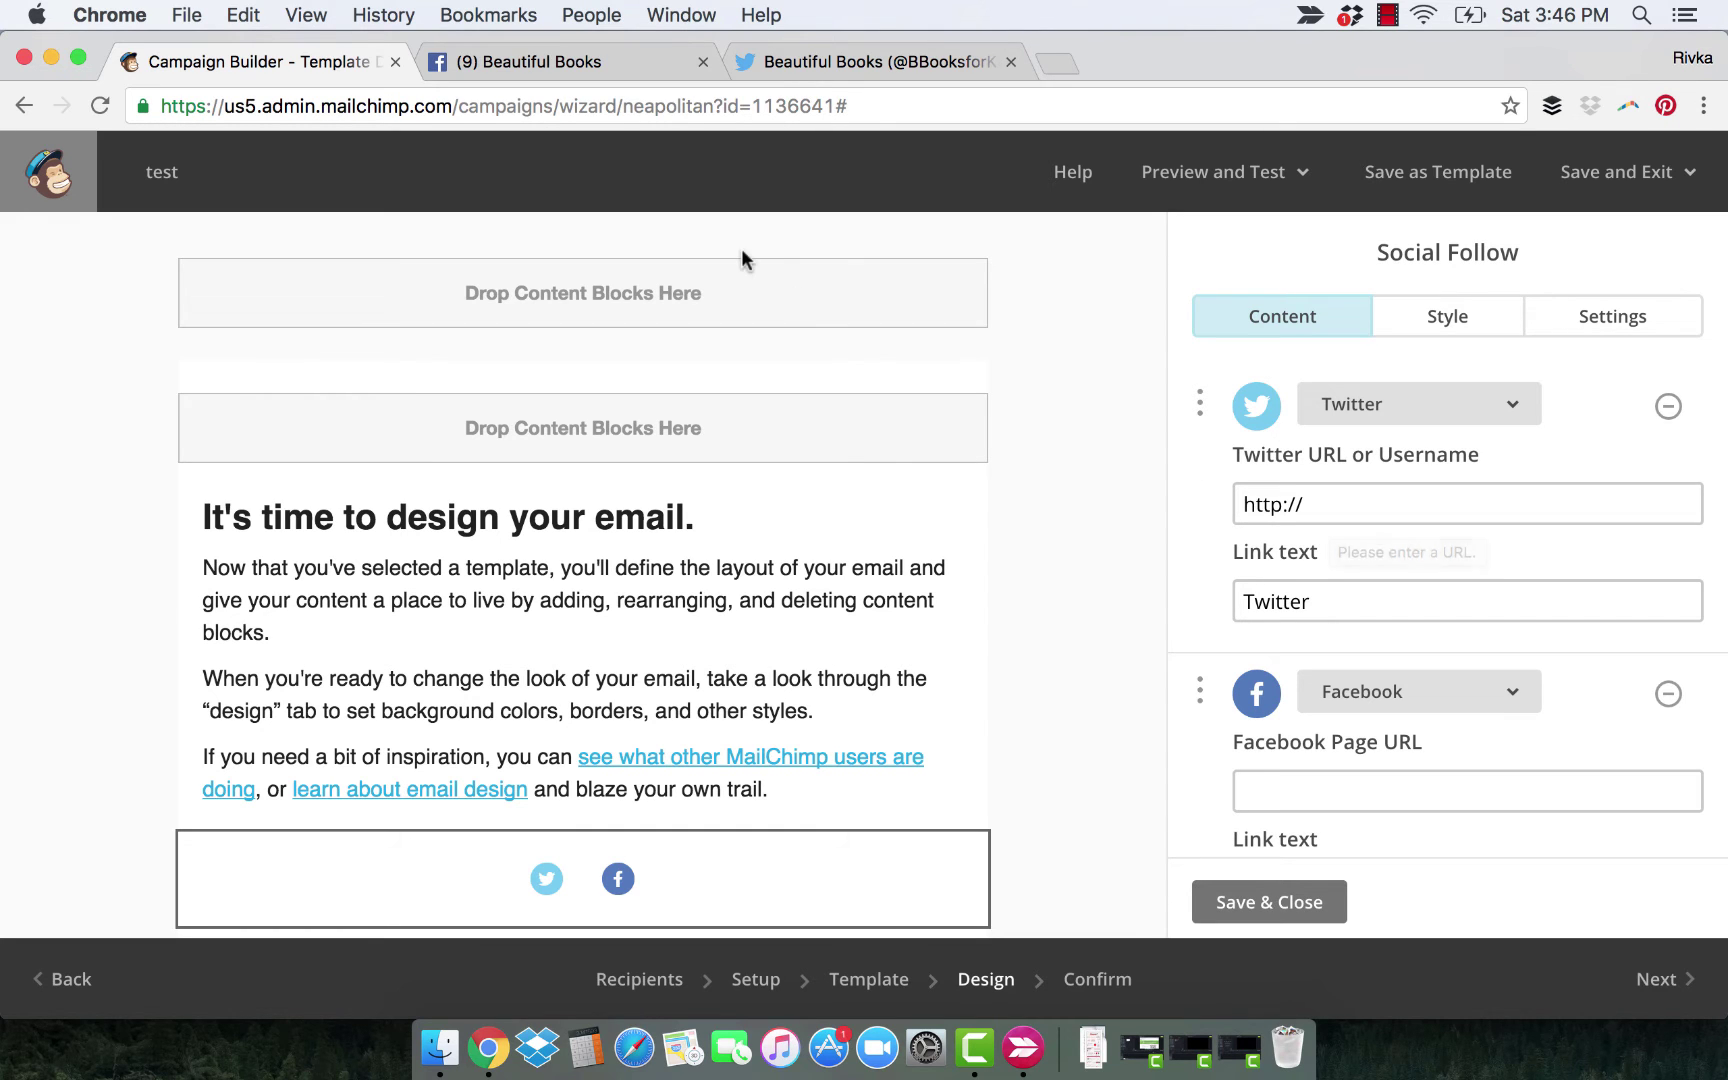
Step: Copy the Beautiful Books Facebook page URL from the address bar and return to Mailchimp
click(548, 63)
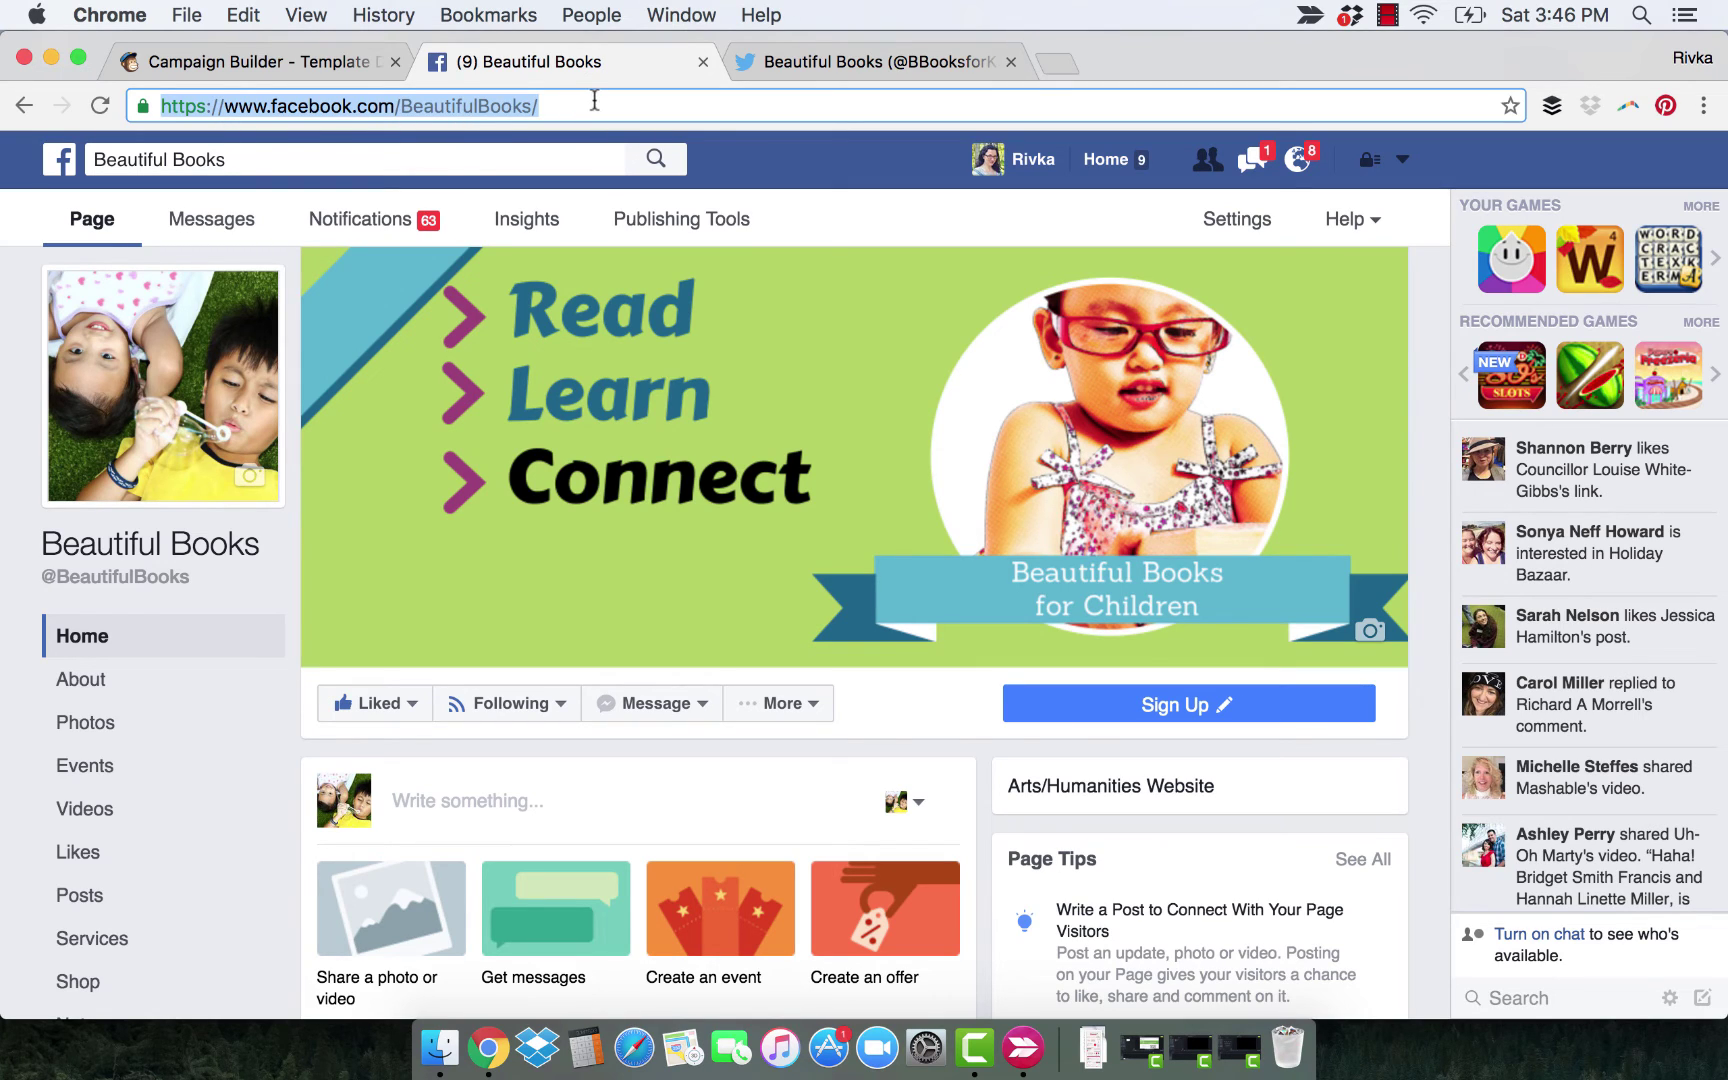
click(594, 101)
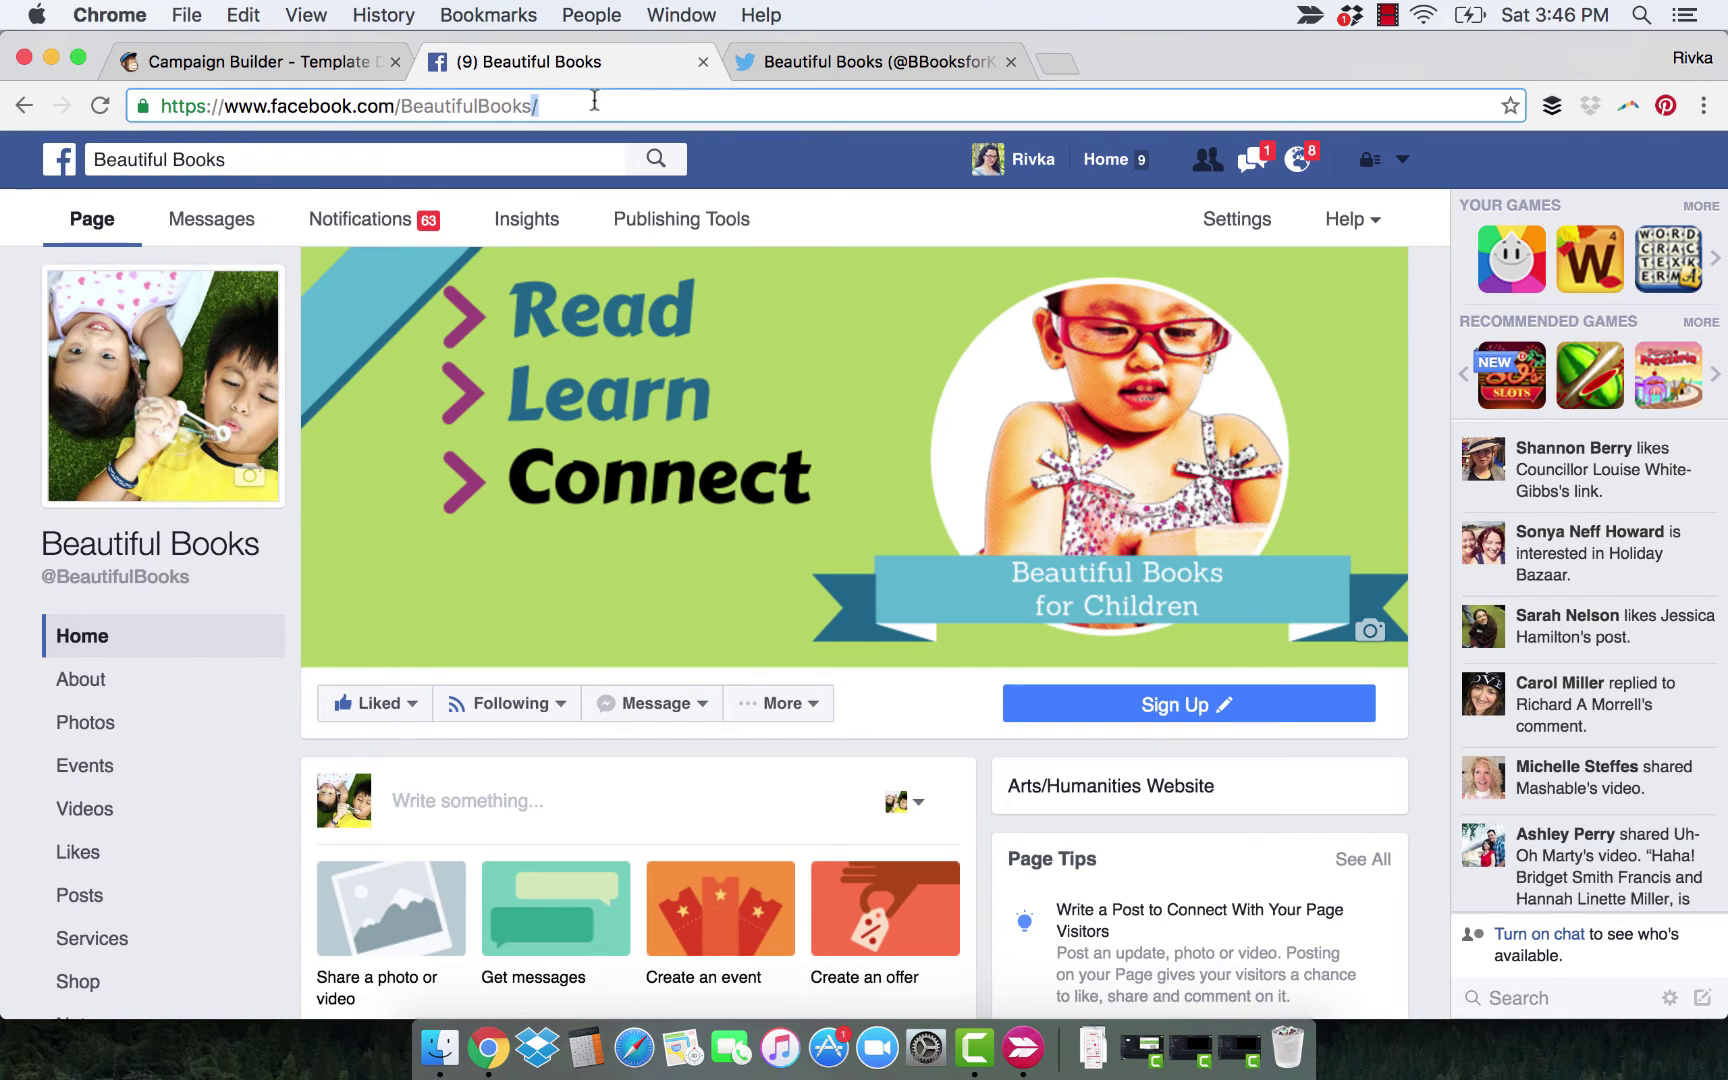
key(super+a)
key(super+c)
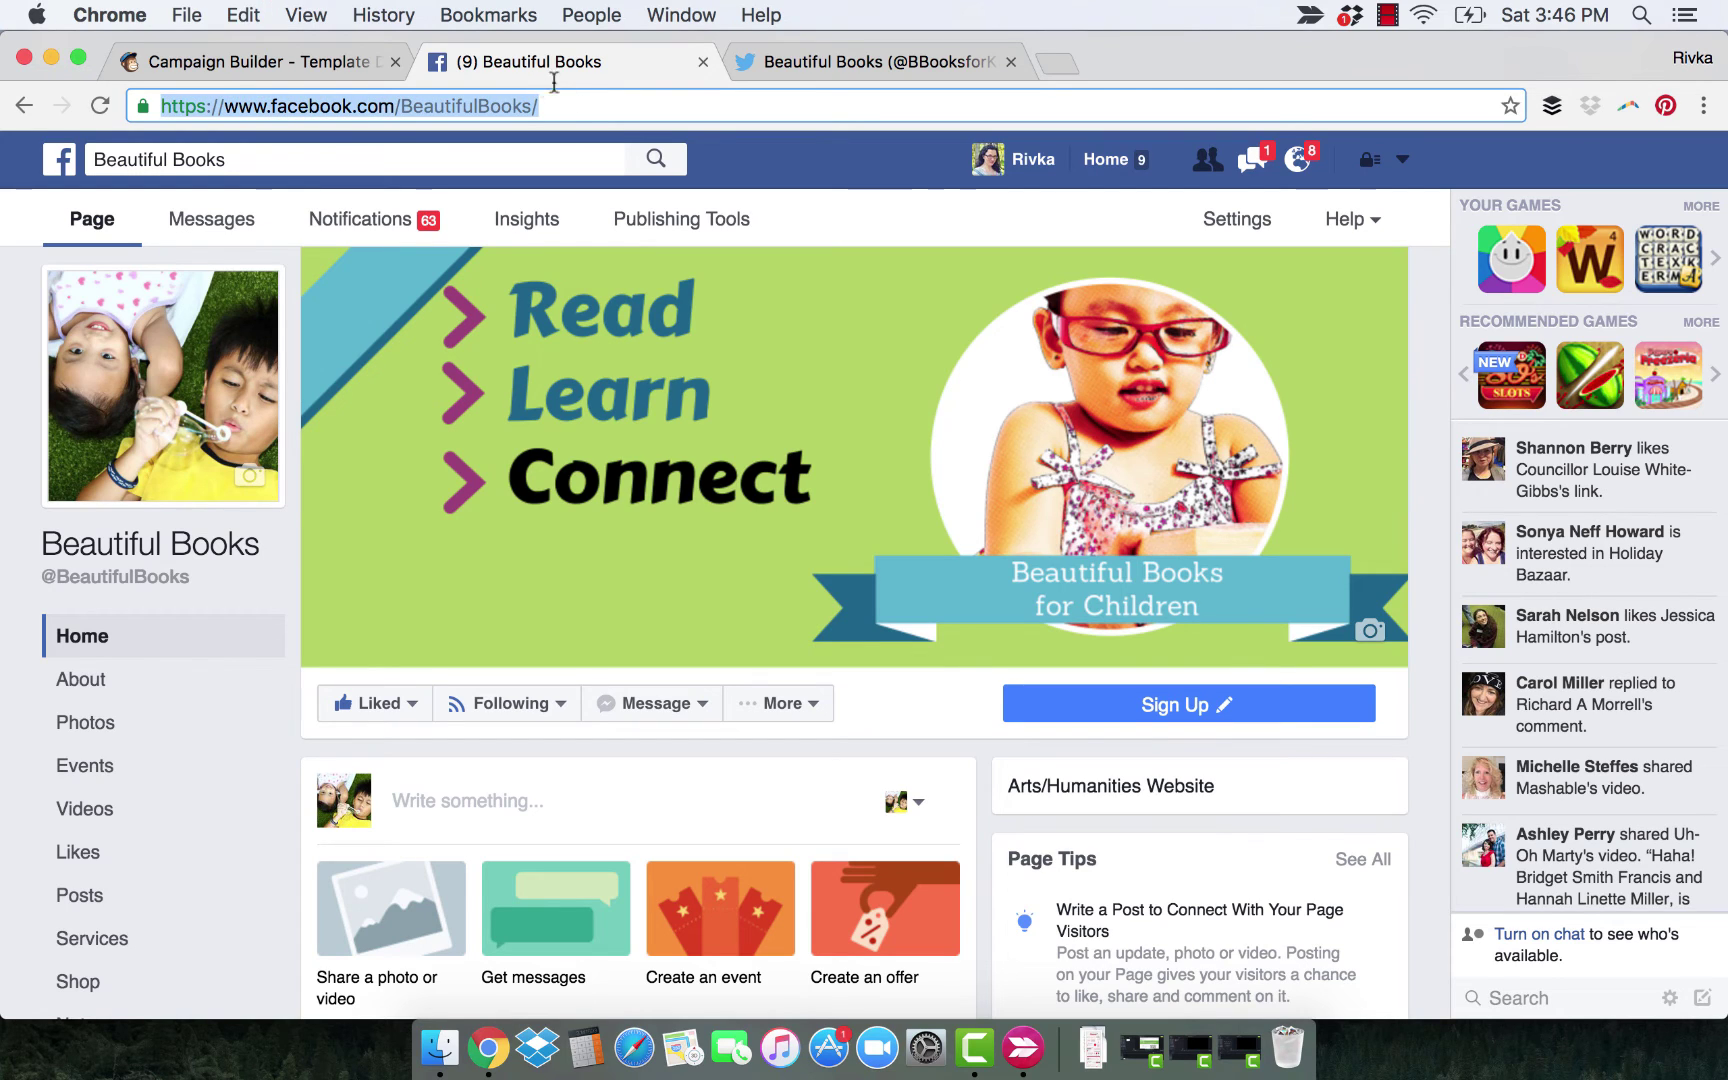
click(250, 60)
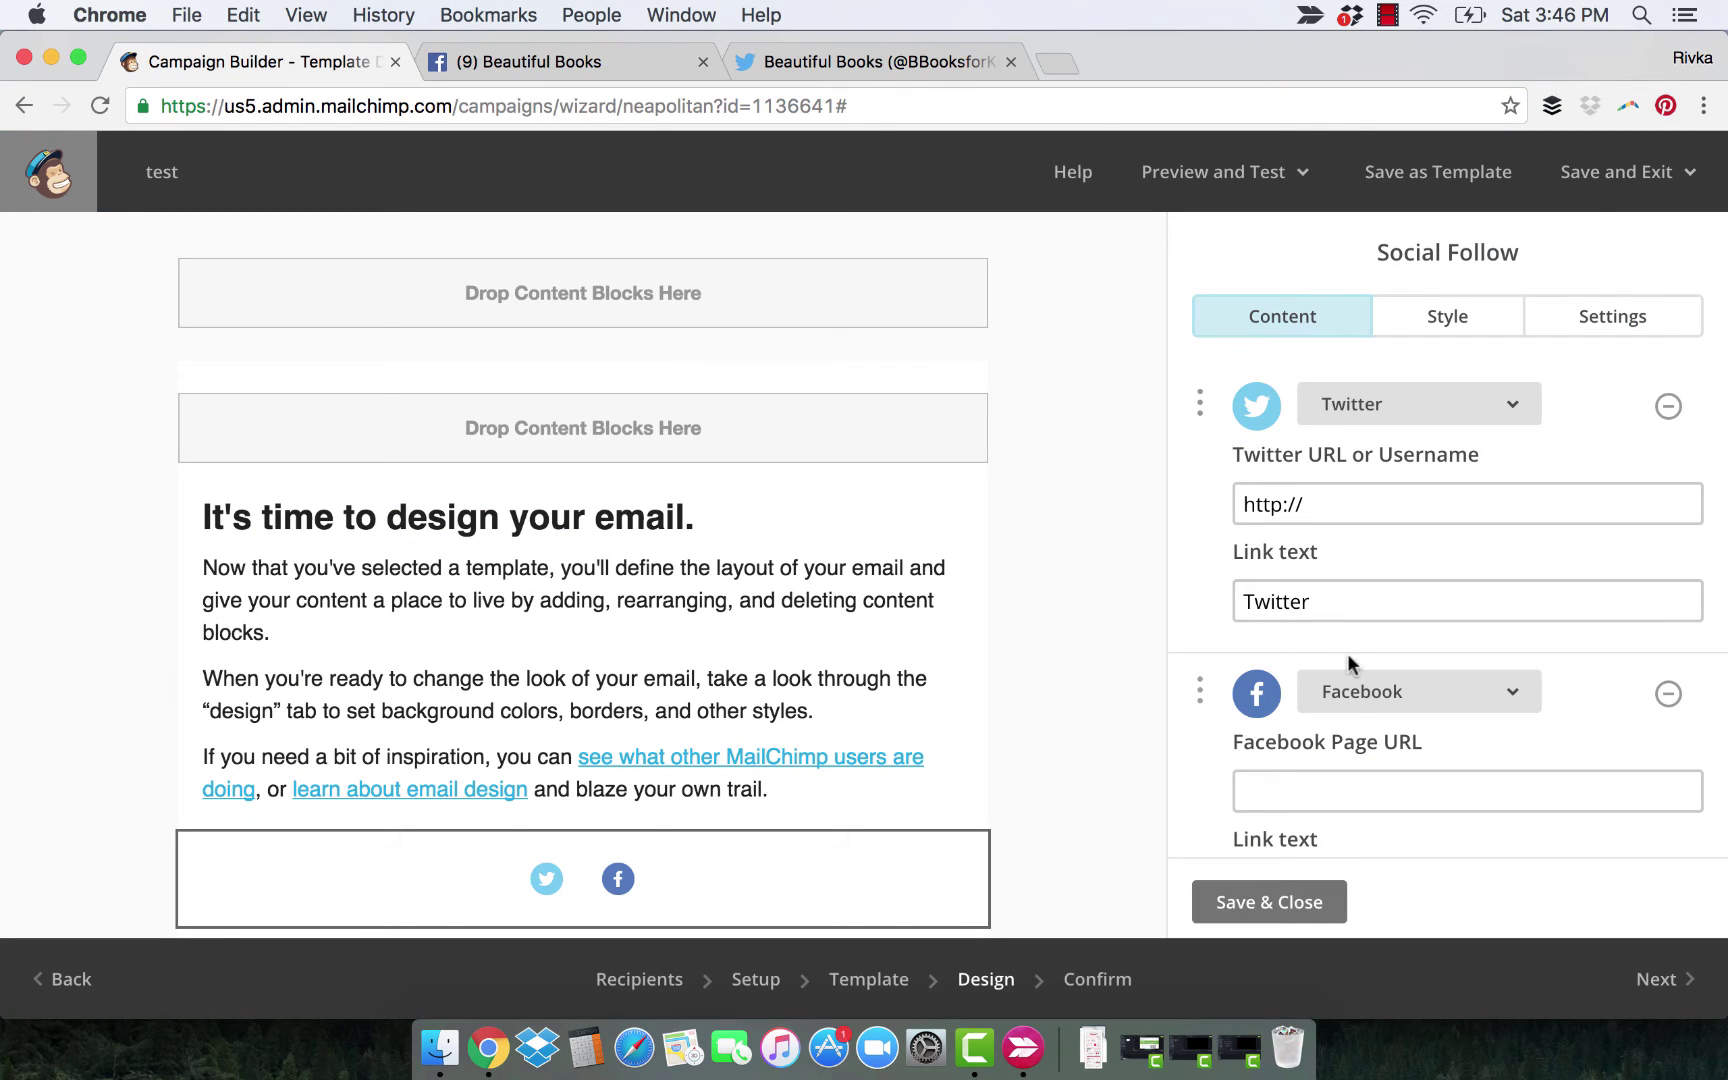
click(1338, 795)
key(super+v)
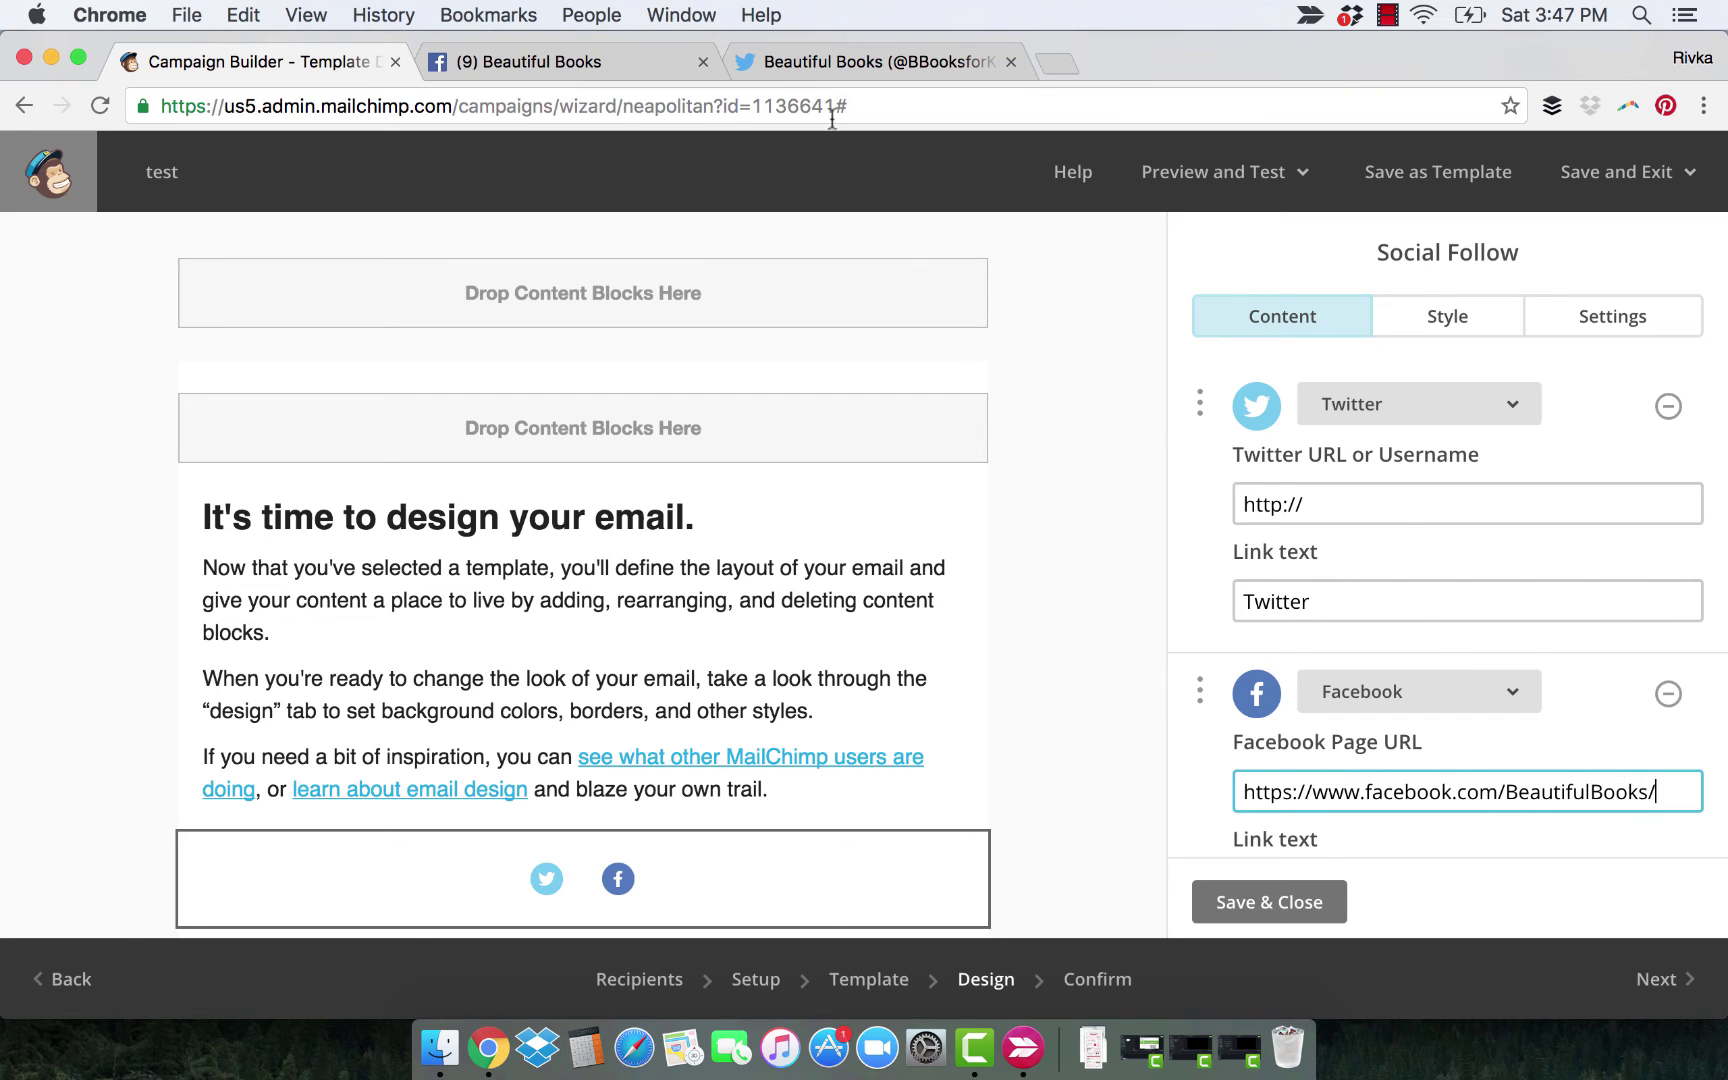
click(826, 68)
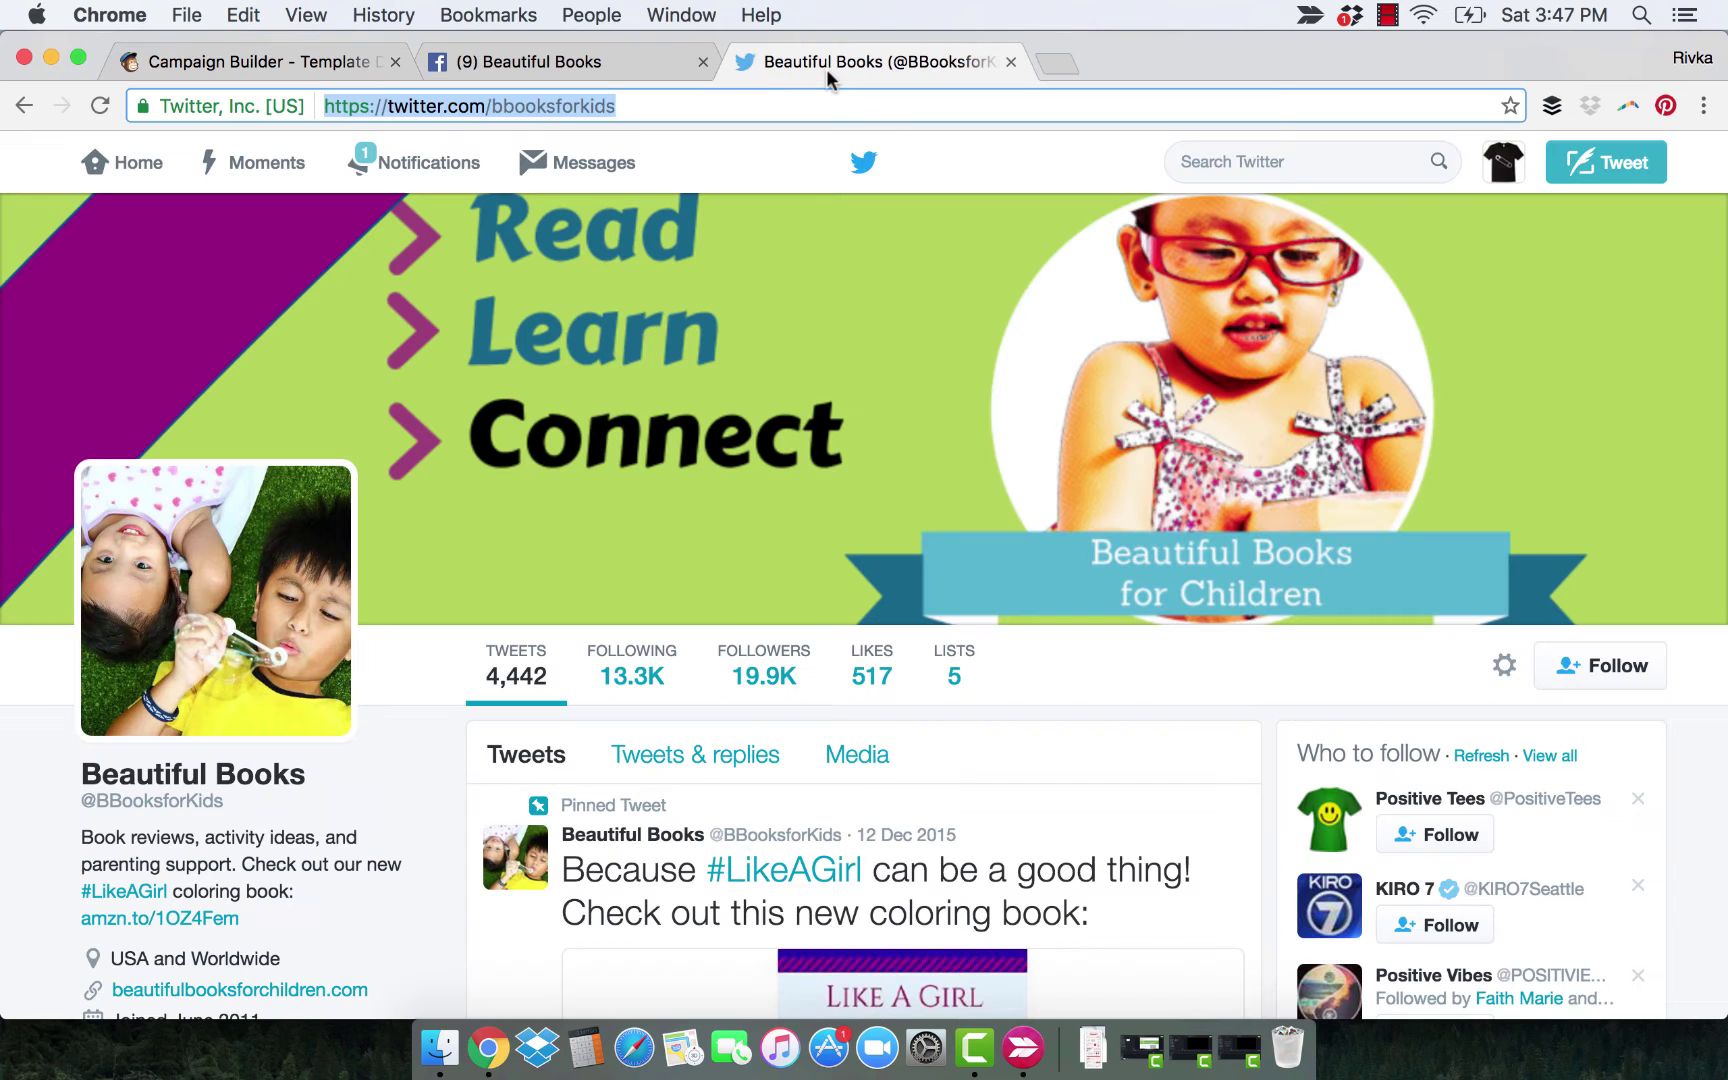
click(447, 750)
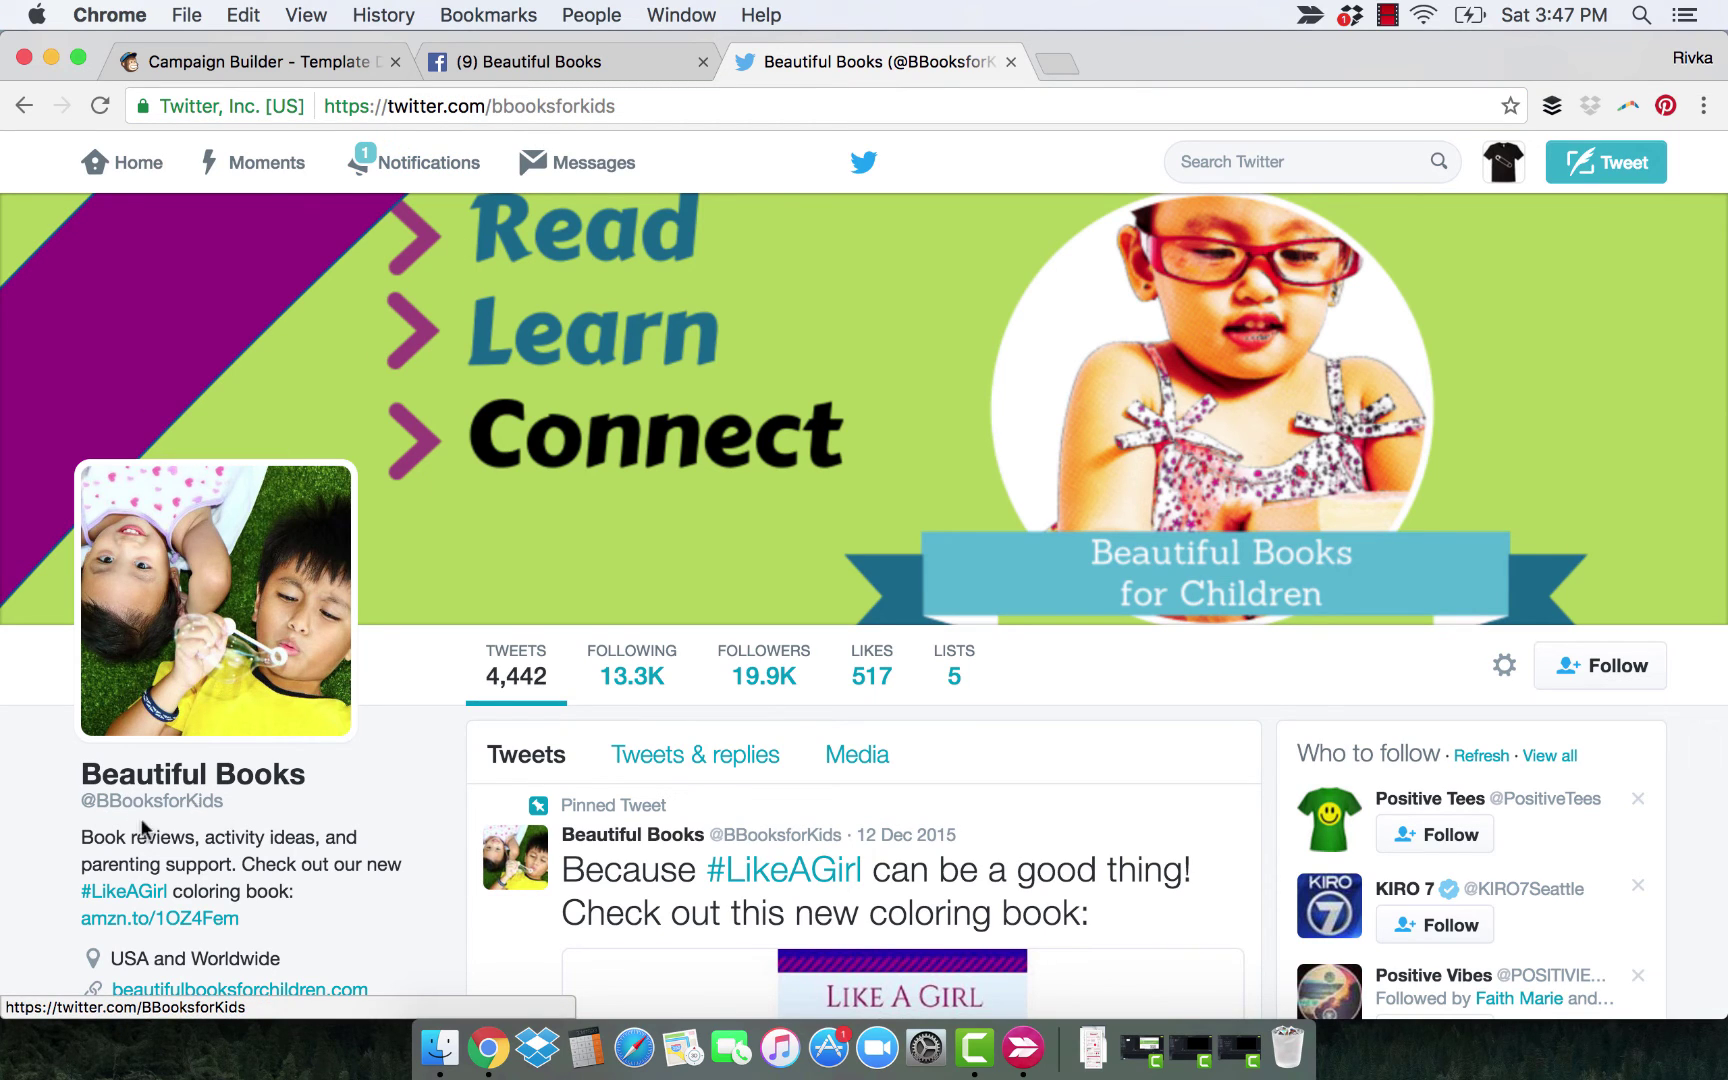
click(526, 100)
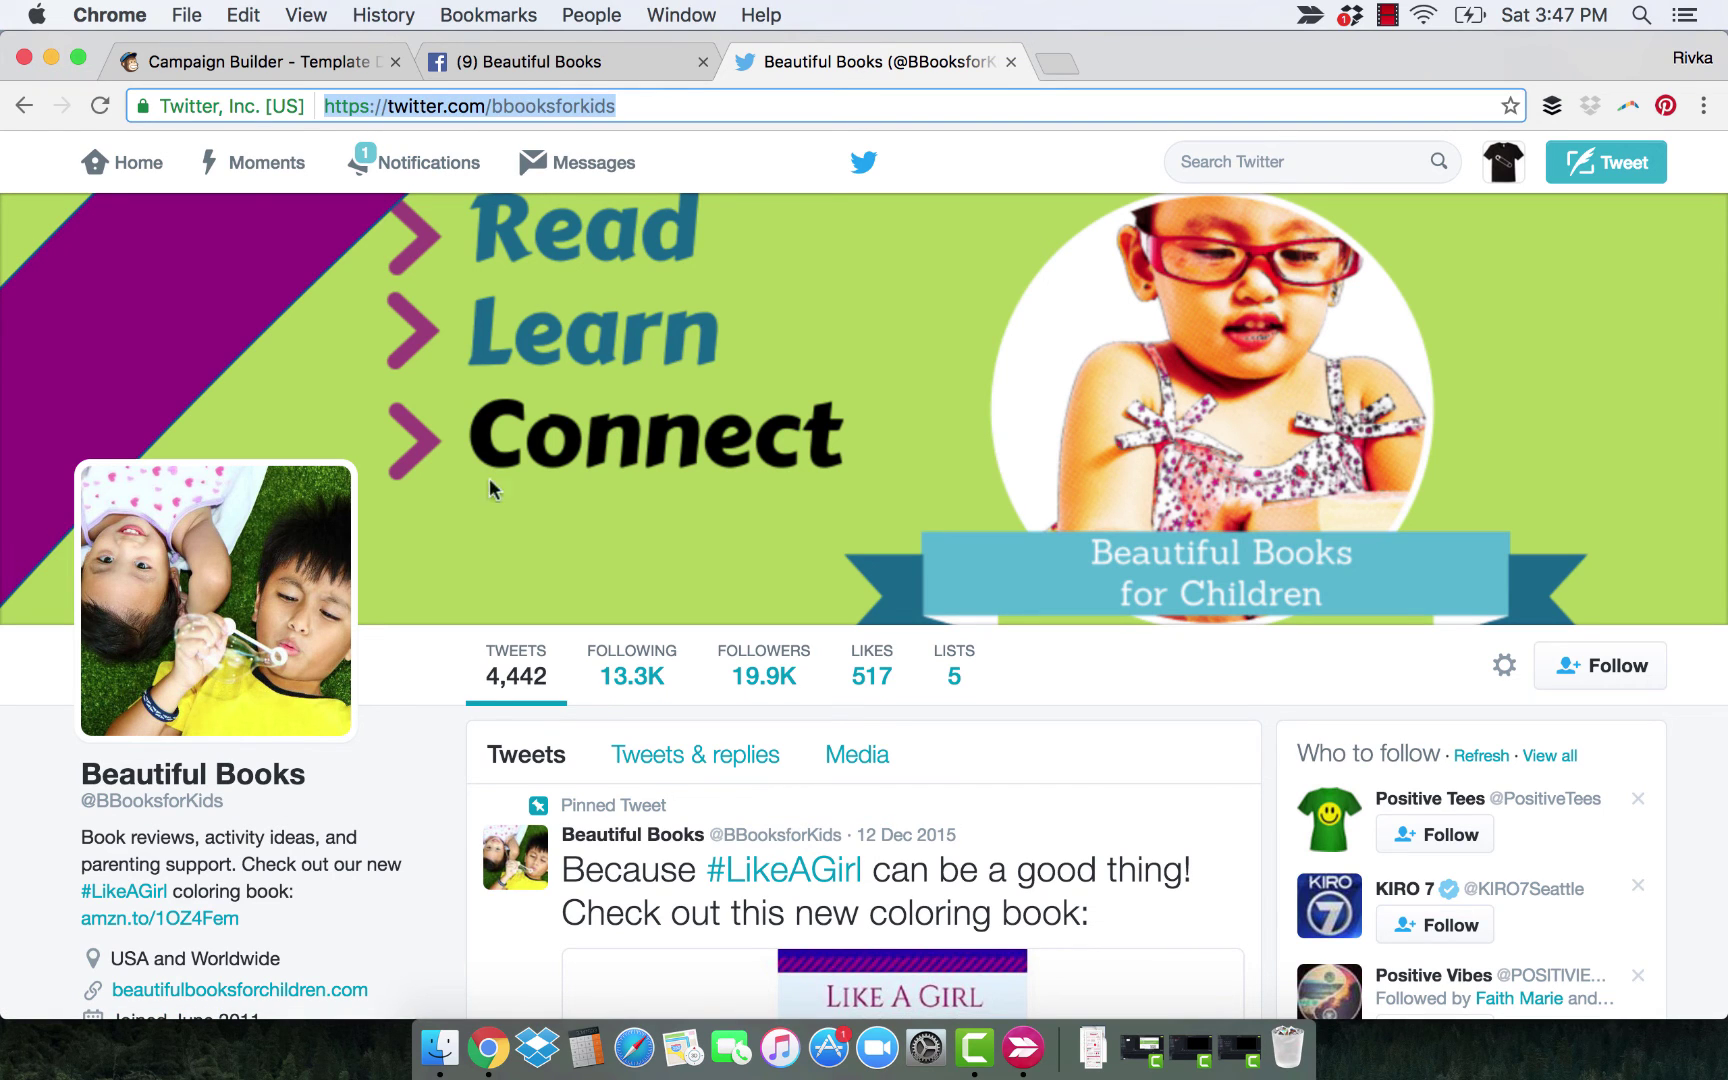
click(489, 106)
click(220, 61)
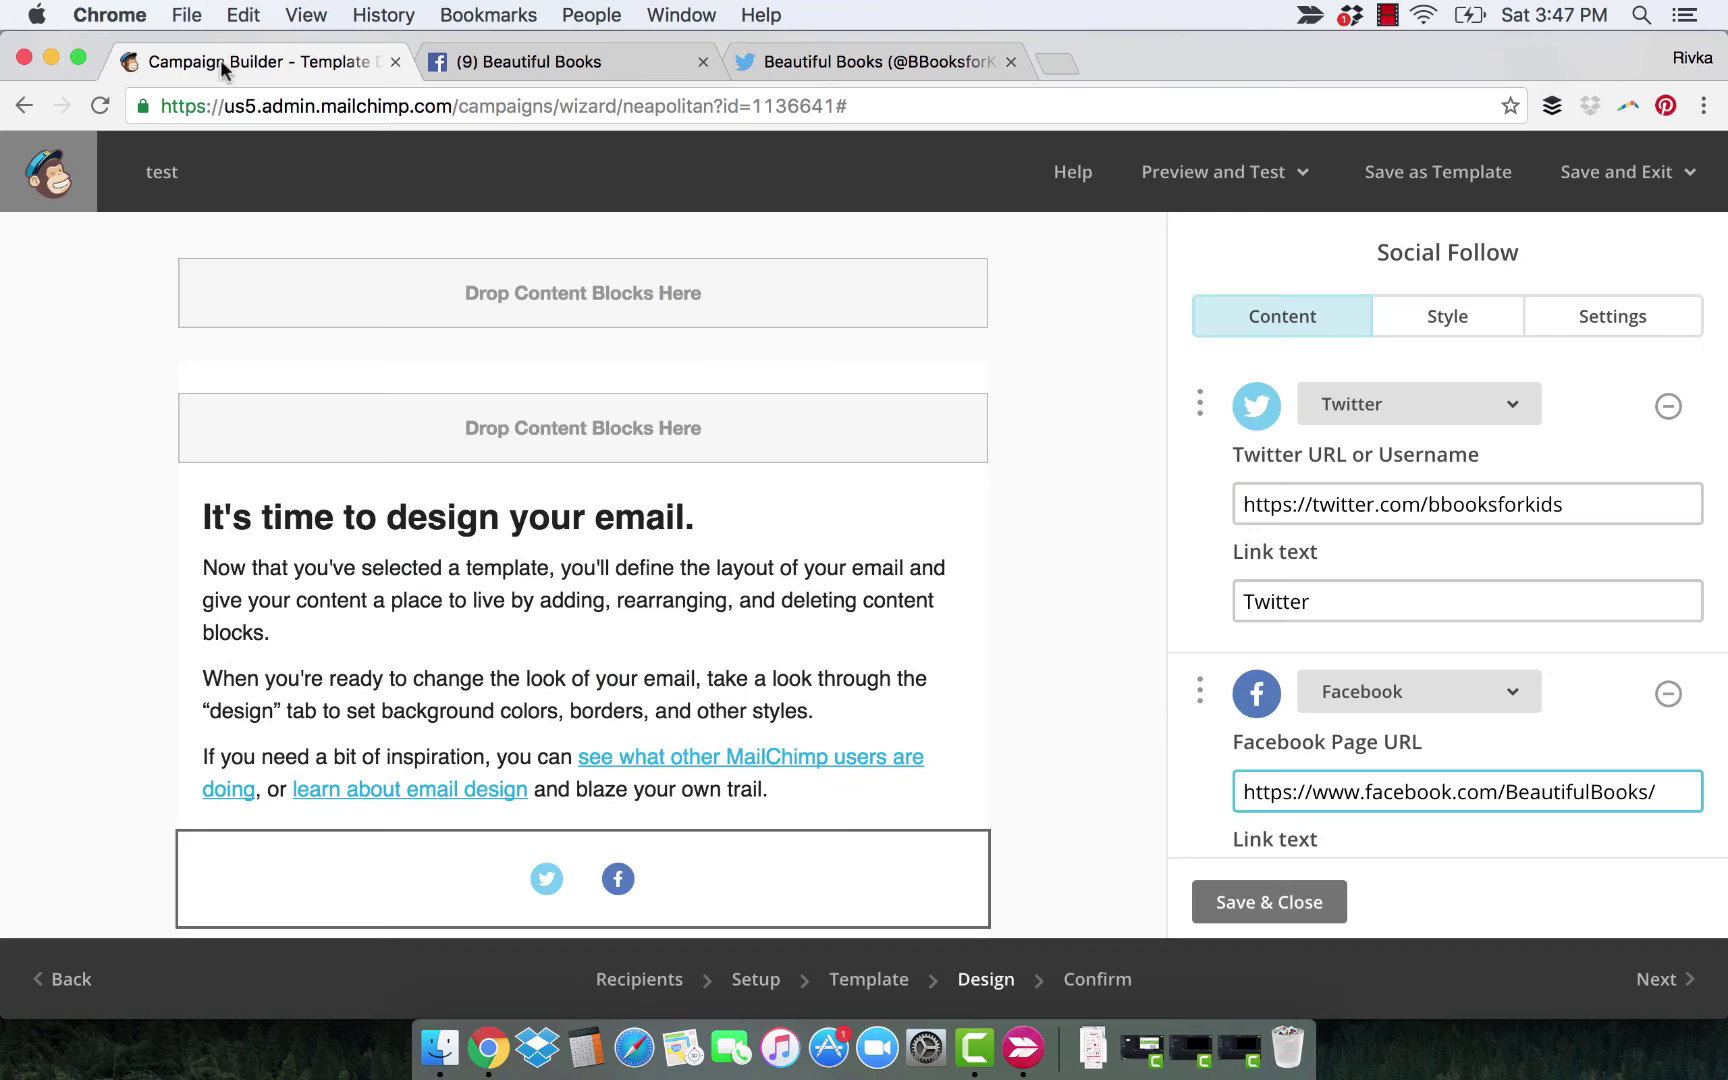
click(1422, 506)
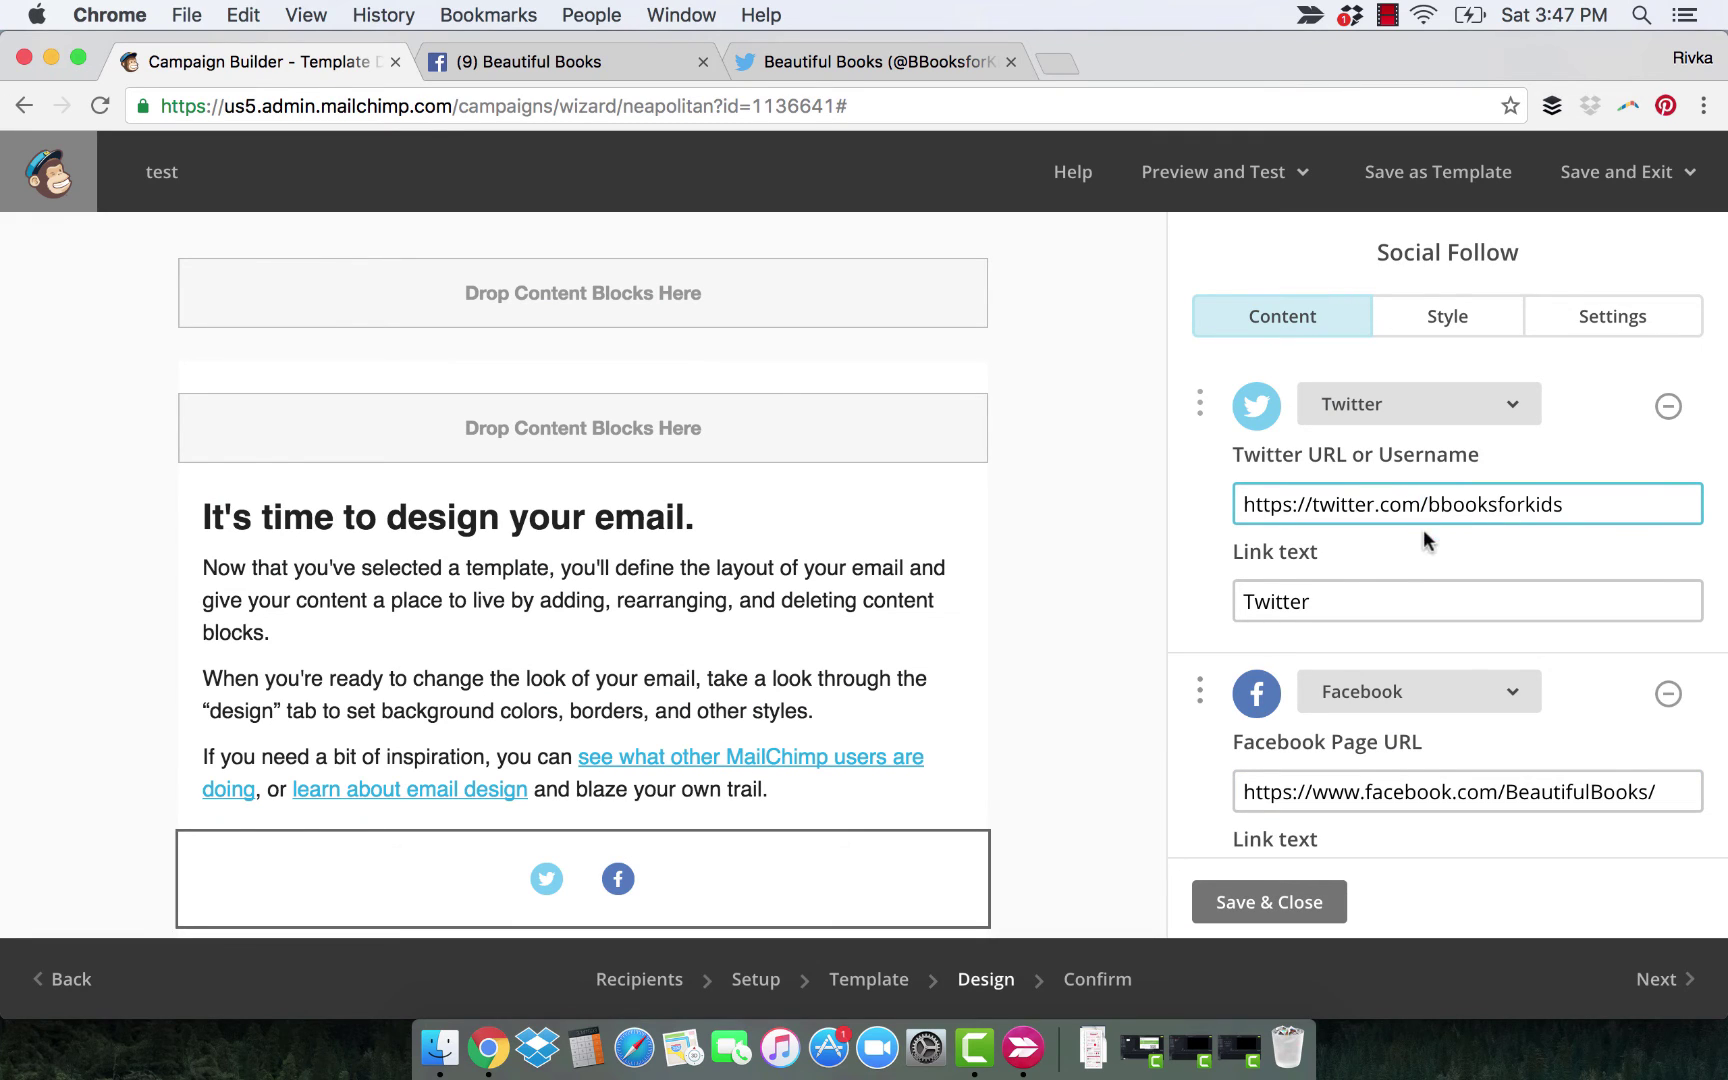
click(1384, 608)
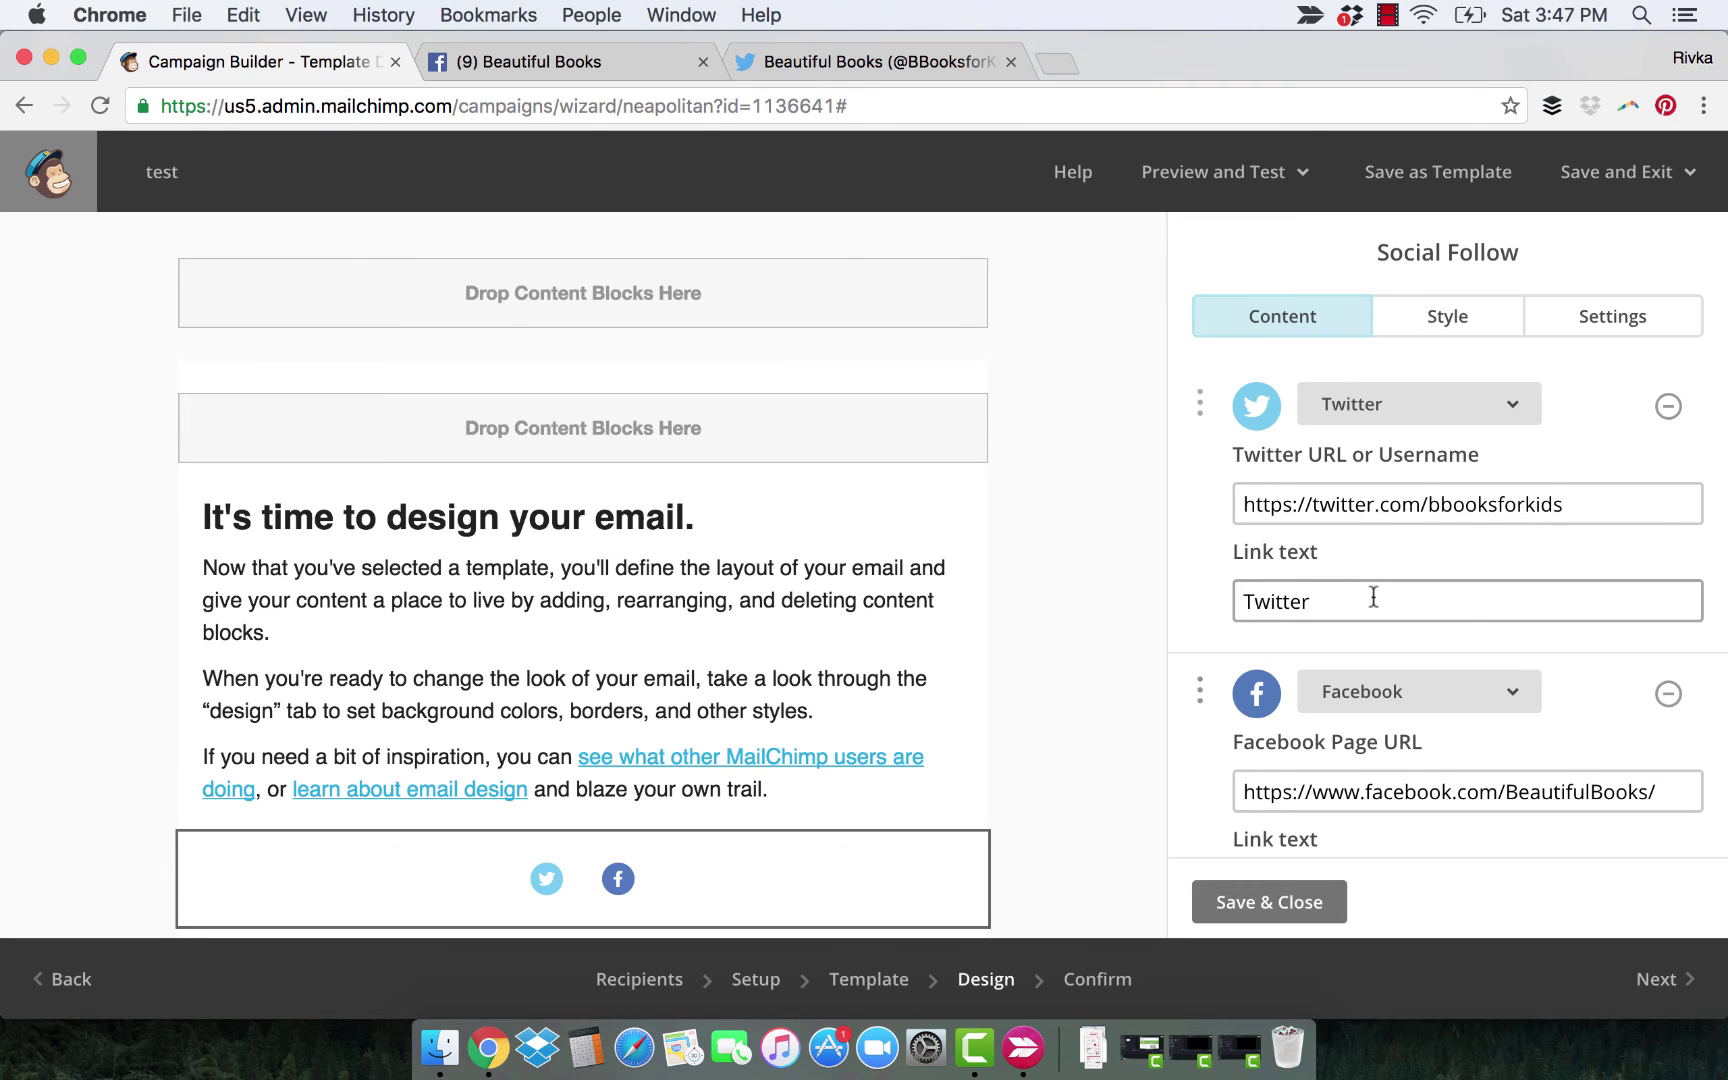
Step: Change the link texts to 'Follow on Twitter' and 'Like our Facebook page'
mouse_move(547, 898)
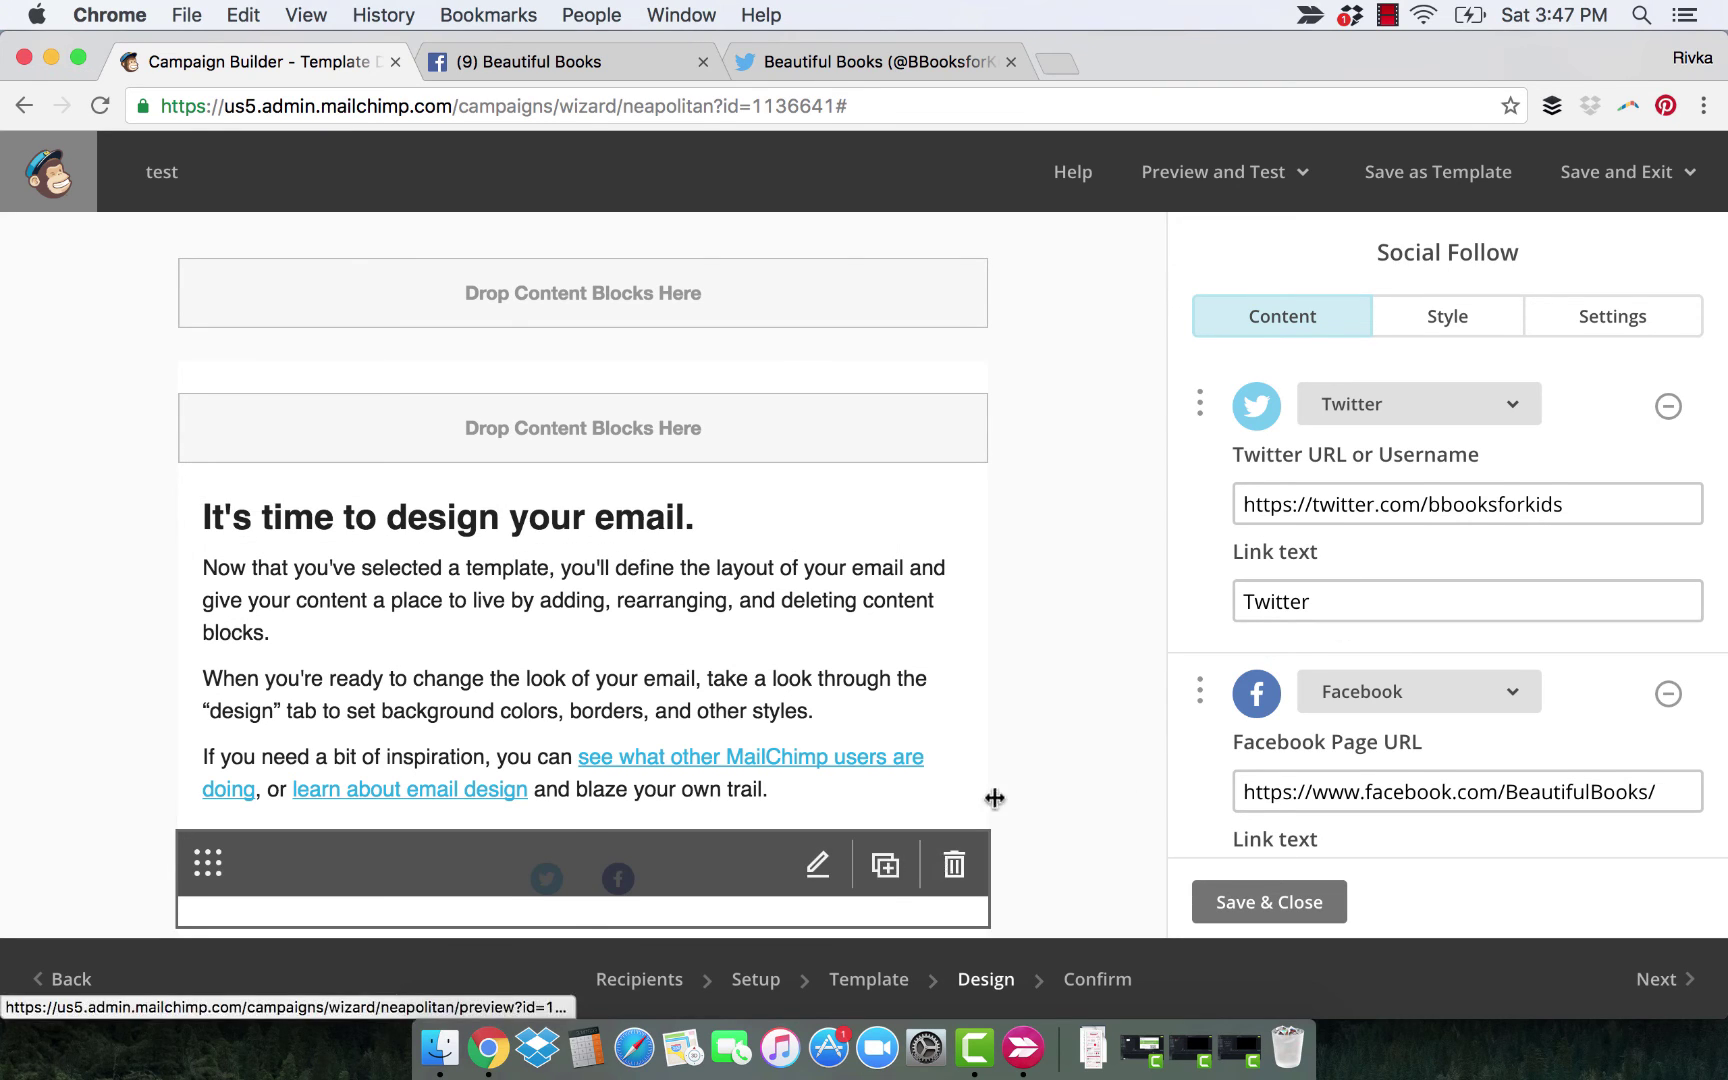
click(1350, 590)
double_click(1352, 591)
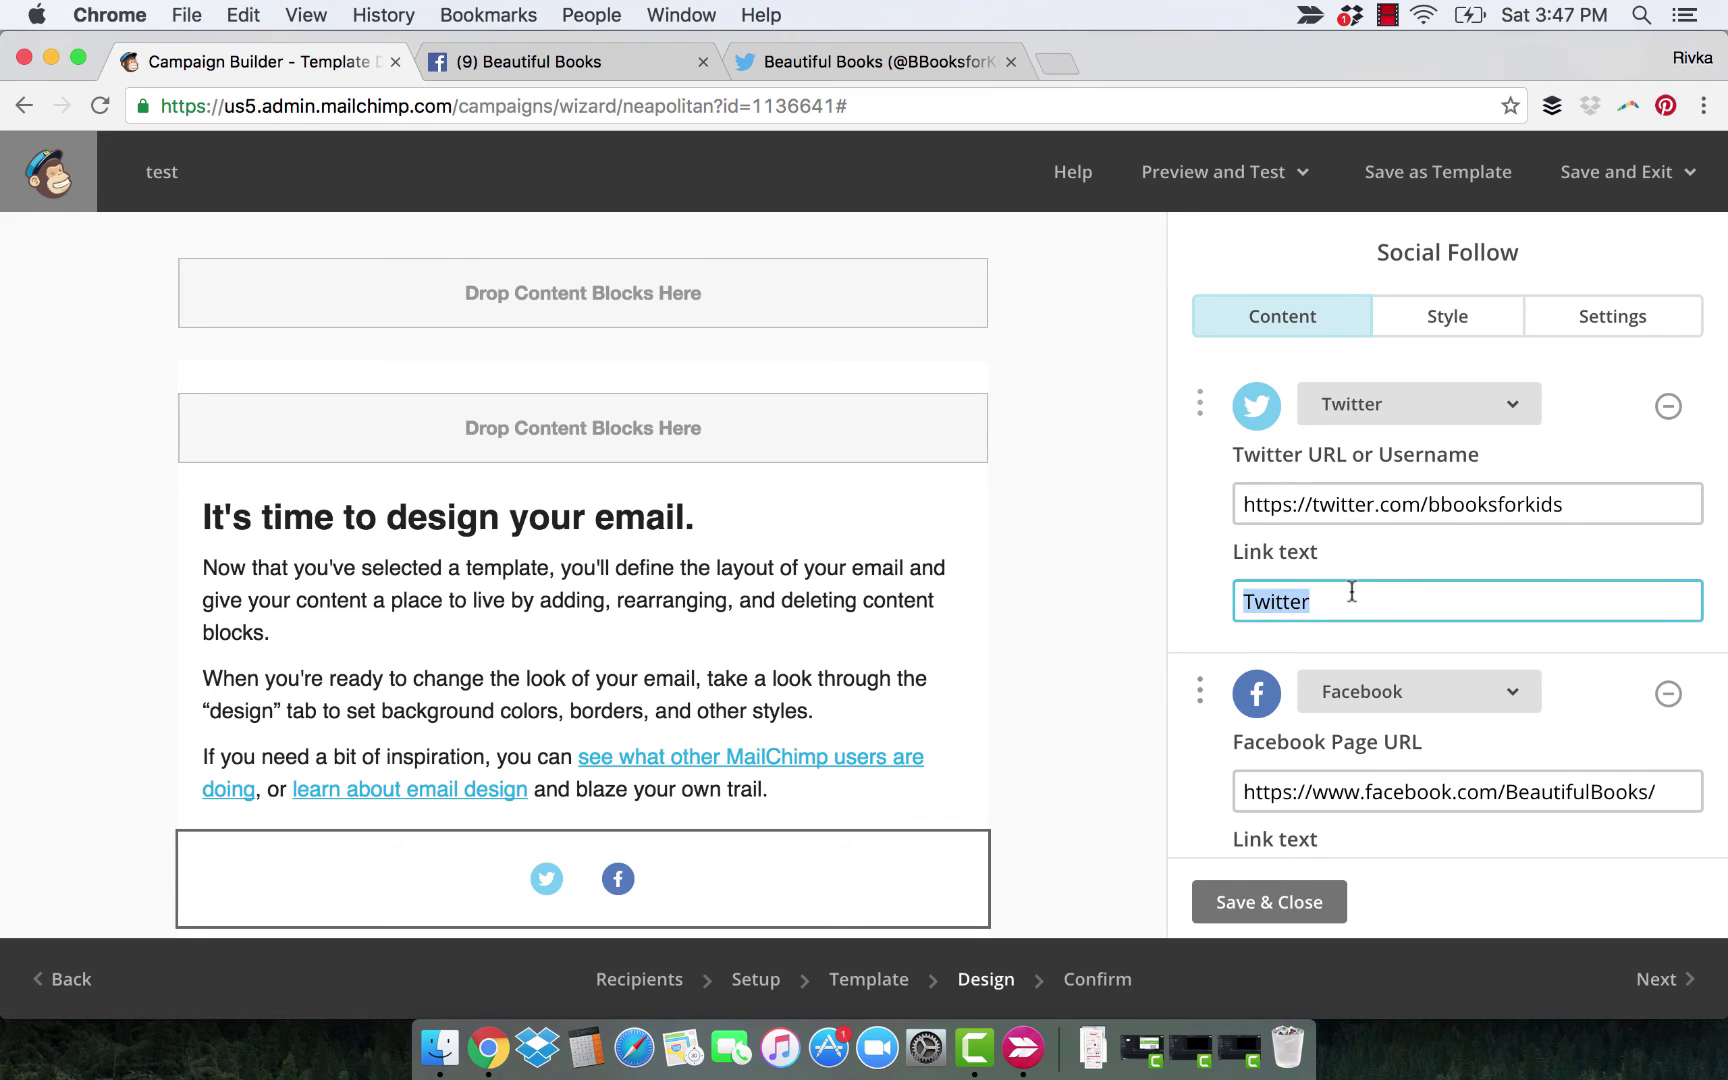
text(Follow on Twitter)
key(Tab)
key(Tab)
key(Tab)
key(Tab)
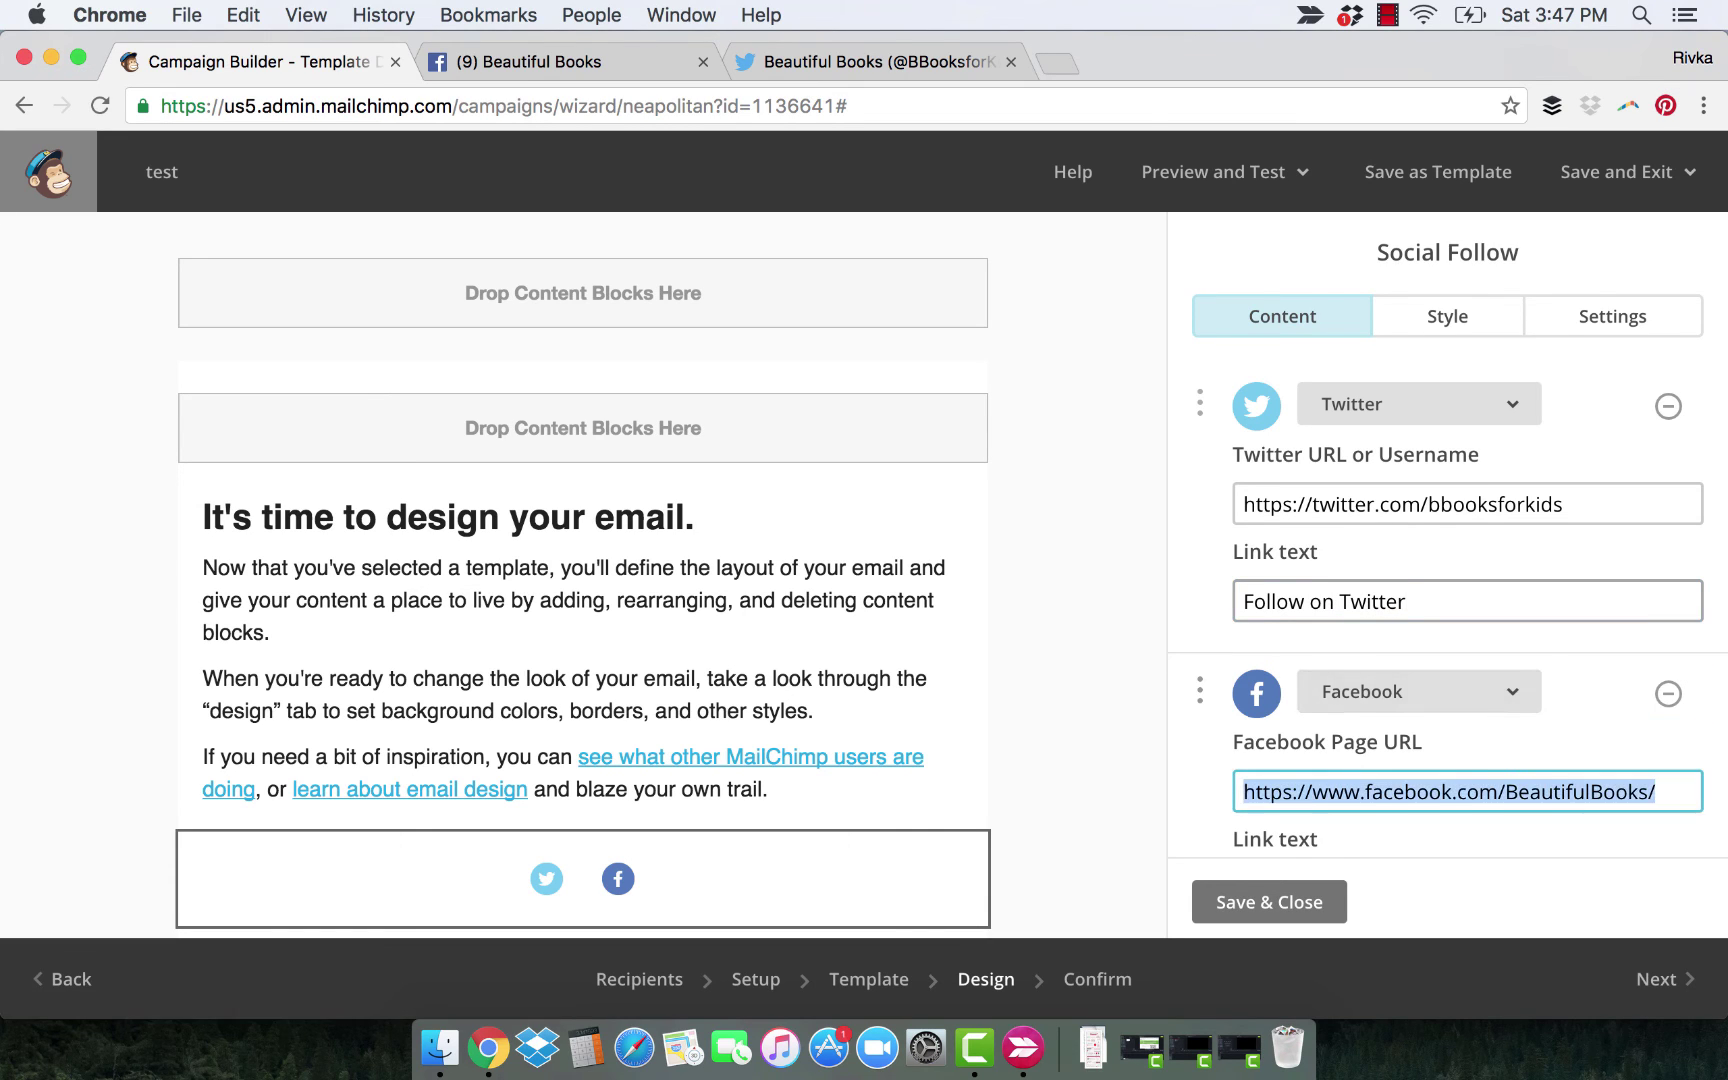
text(Like our Facebook page)
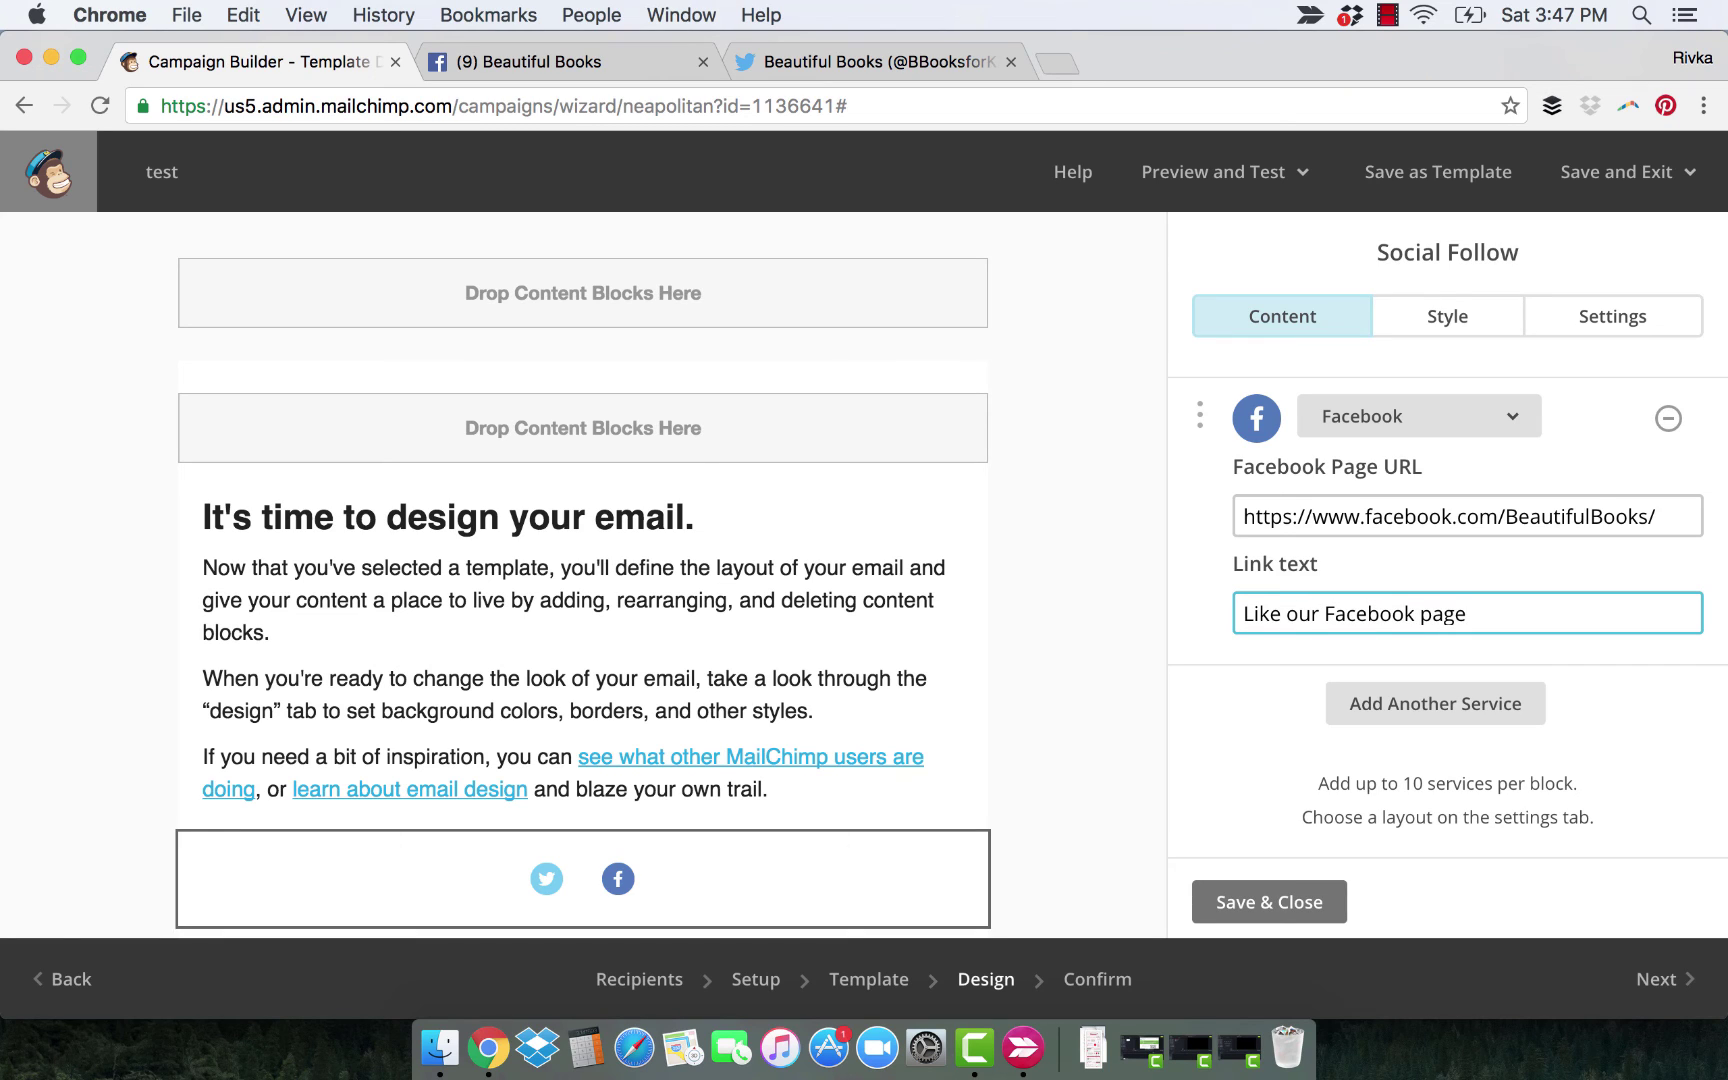
click(1193, 699)
scroll(1193, 699, up, 5)
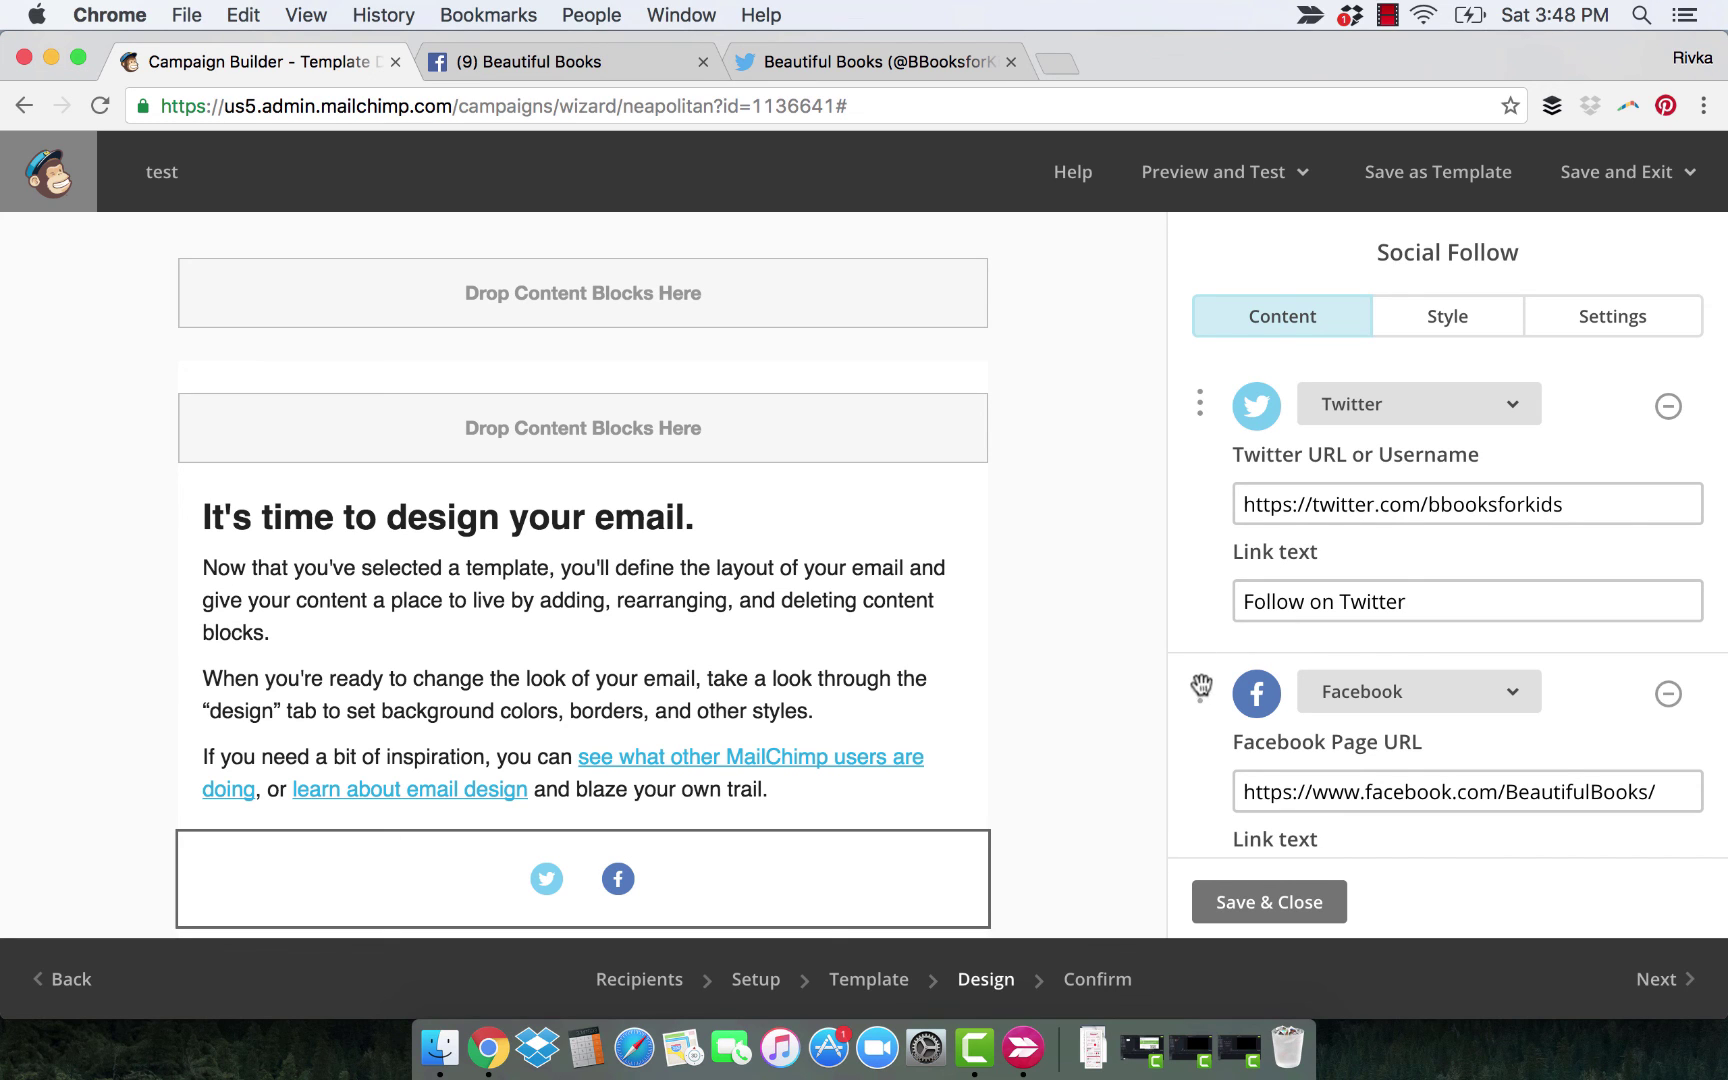
Step: Drag the Facebook entry above Twitter so its icon shows first in the email
drag(1202, 692, 1207, 370)
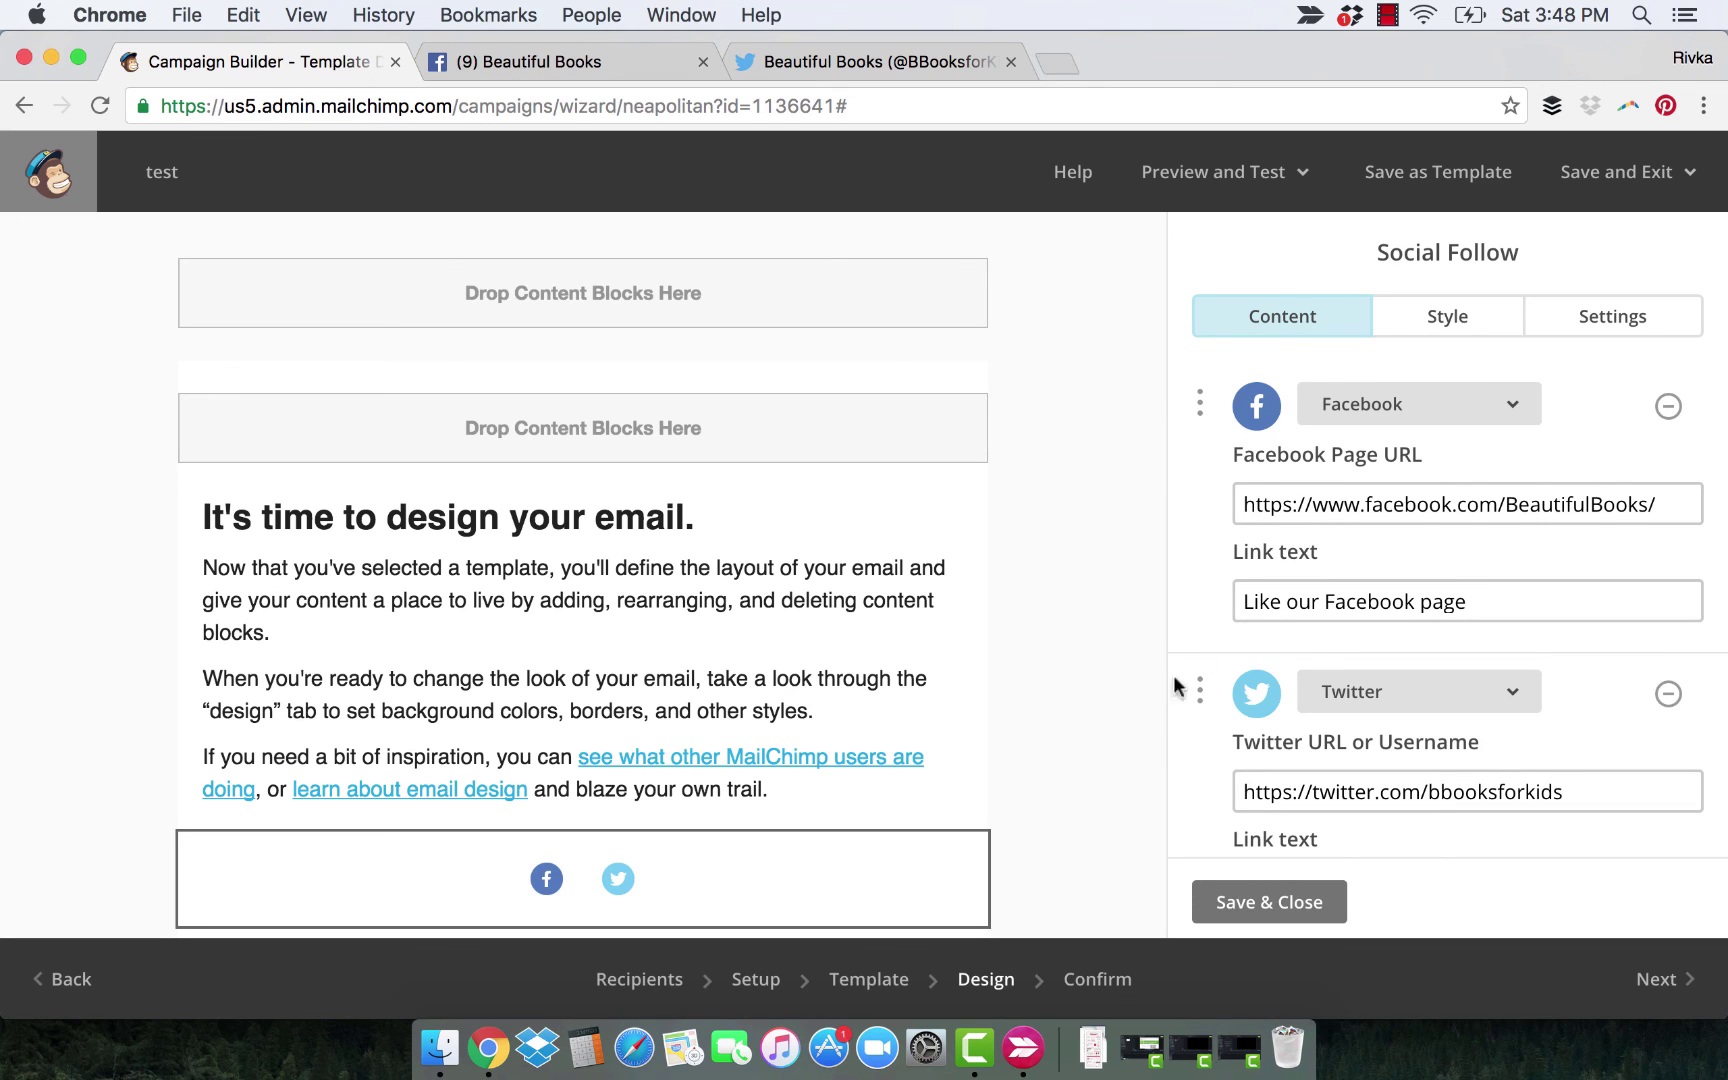